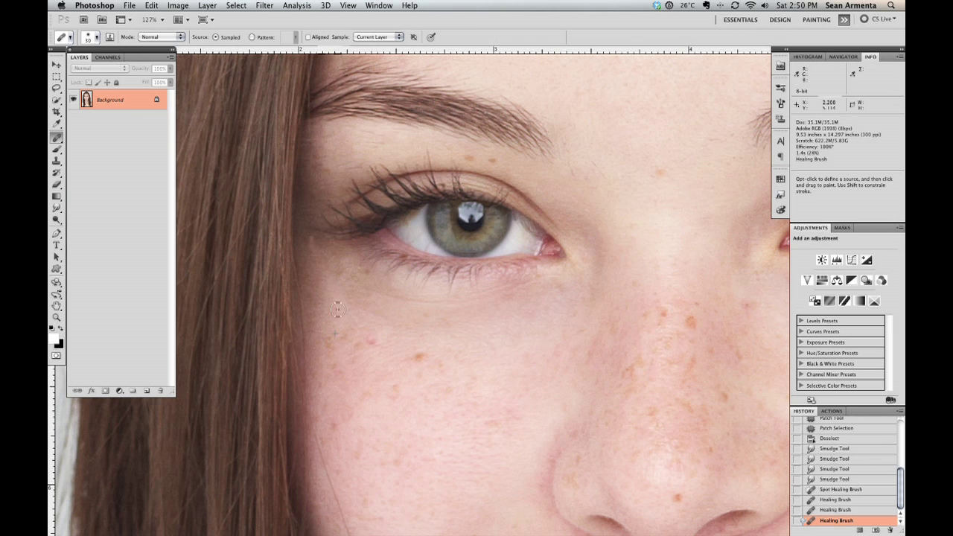
# Step: Heal small blemishes on the cheek below the eye and beside the smiling mouth, sampling clean skin nearby
pyautogui.scroll(-3, 381, 286)
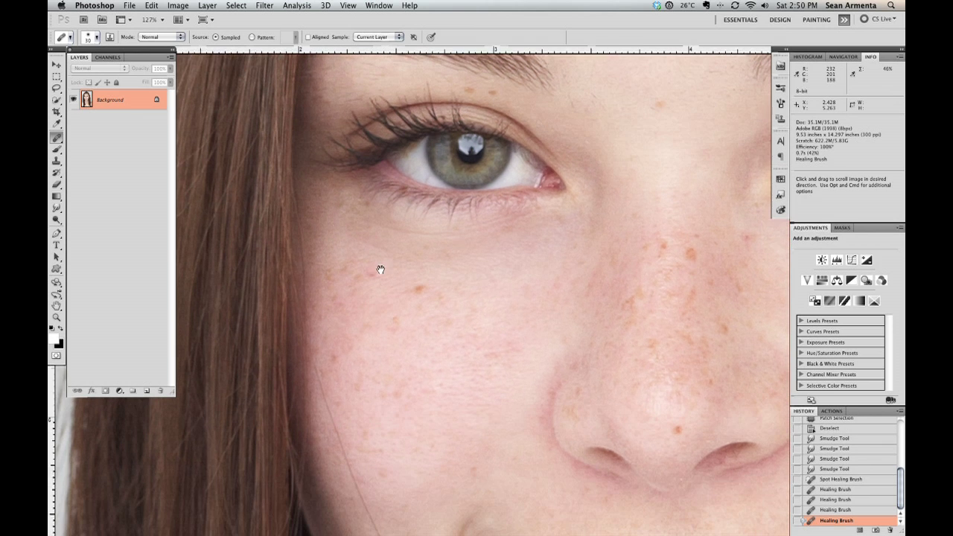
pyautogui.click(366, 261)
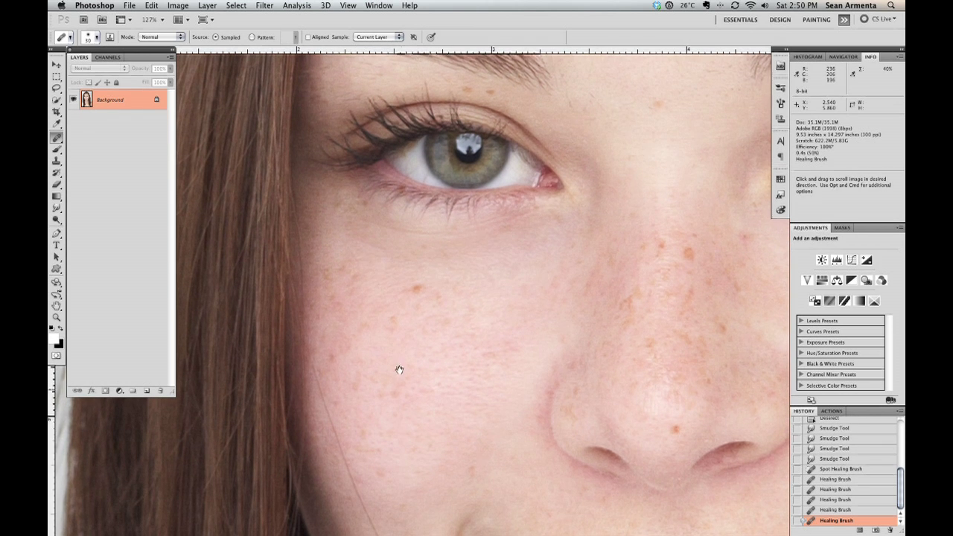
pyautogui.moveTo(398, 372); pyautogui.dragTo(384, 245)
pyautogui.moveTo(660, 228); pyautogui.dragTo(447, 178)
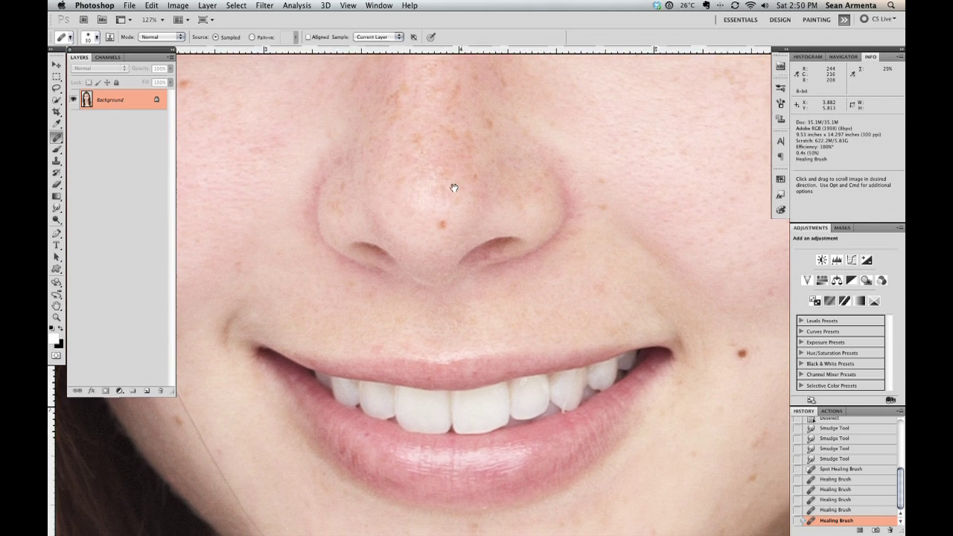
pyautogui.scroll(-5, 546, 261)
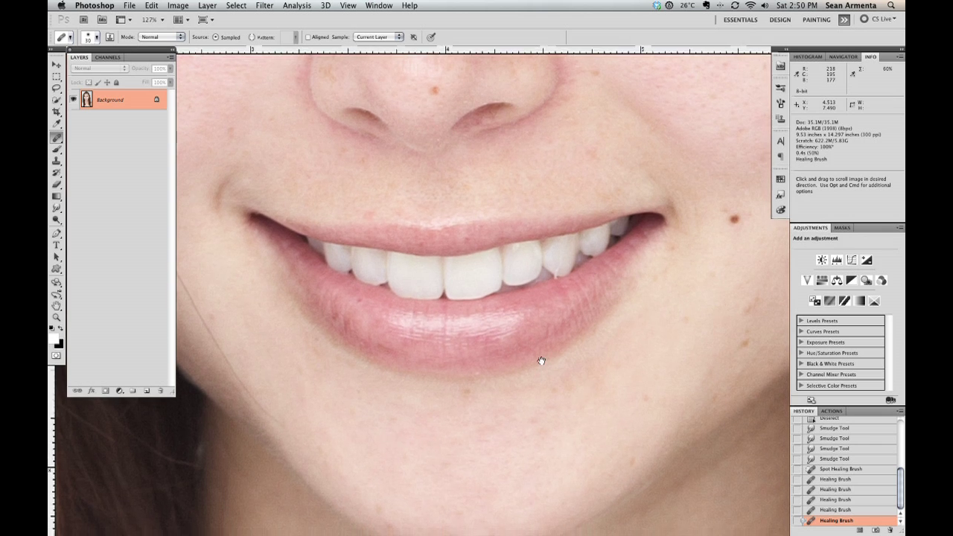
pyautogui.hscroll(5, 544, 366)
pyautogui.press('alt')
pyautogui.keyDown('alt'); pyautogui.click(675, 288); pyautogui.keyUp('alt')
pyautogui.click(697, 300)
# Step: Heal the dark red blemish on the jawline of the Background copy layer, sampling the textured skin above it
pyautogui.press('alt')
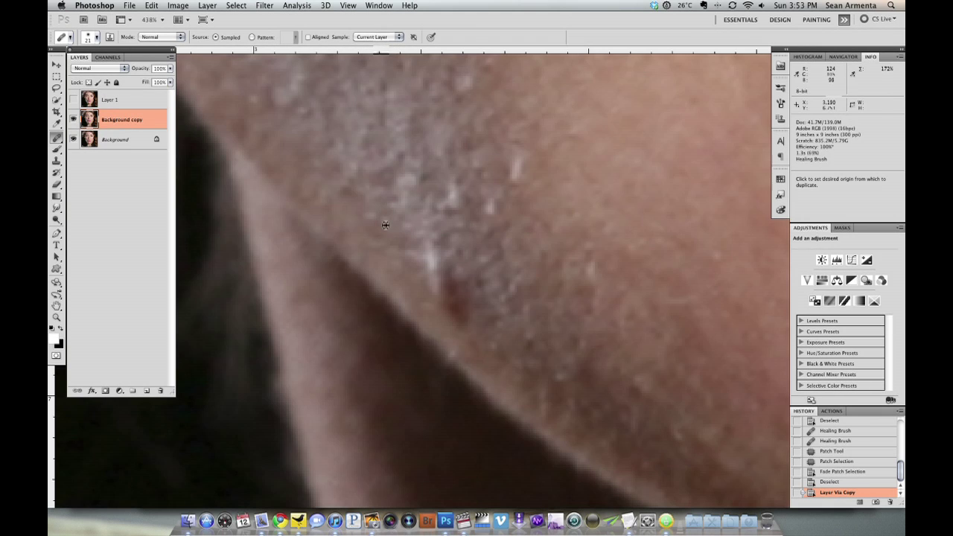
pyautogui.keyDown('alt'); pyautogui.click(379, 215); pyautogui.keyUp('alt')
pyautogui.moveTo(428, 289)
pyautogui.mouseDown()
pyautogui.moveTo(449, 311)
pyautogui.moveTo(440, 291)
pyautogui.moveTo(458, 316)
pyautogui.moveTo(431, 259)
pyautogui.moveTo(451, 300)
pyautogui.mouseUp()
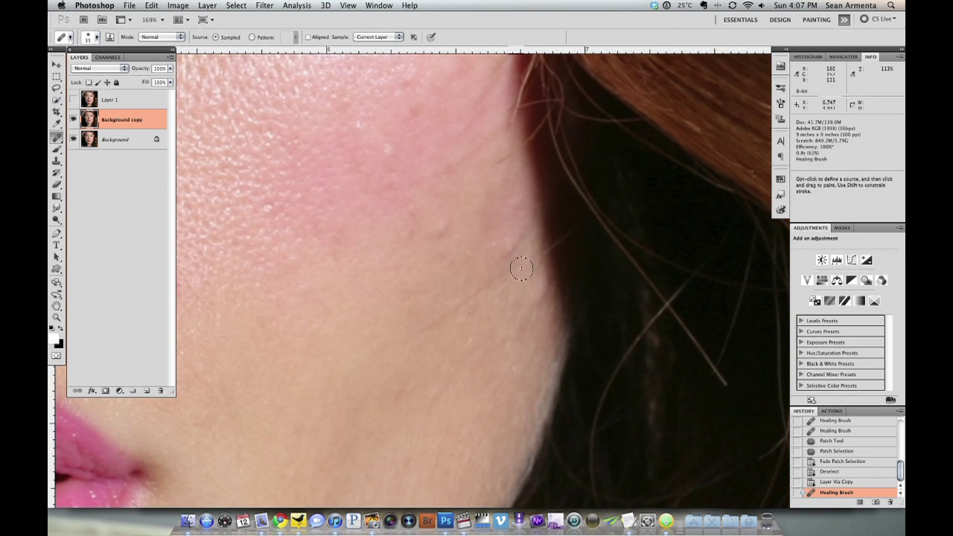
# Step: Try to heal the stray hairs on the cheek beside the dark hair, and undo the stroke
pyautogui.moveTo(521, 268)
pyautogui.mouseDown()
pyautogui.moveTo(490, 265)
pyautogui.moveTo(487, 276)
pyautogui.mouseUp()
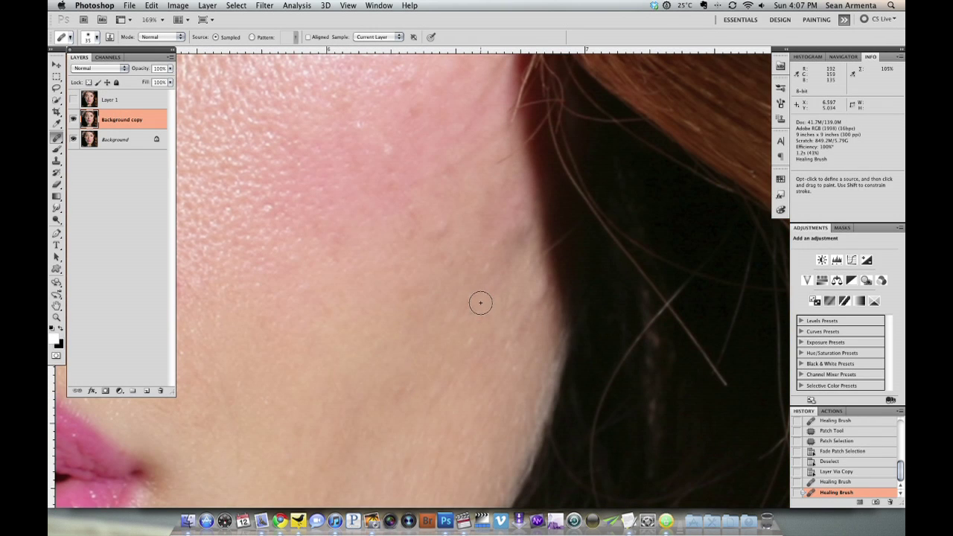
pyautogui.press('super')
pyautogui.press('super+z')
# Step: Try healing along the face's dark outer edge with skin sampled right beside it, and undo the stroke
pyautogui.press('alt')
pyautogui.keyDown('alt'); pyautogui.click(522, 284); pyautogui.keyUp('alt')
pyautogui.moveTo(545, 286); pyautogui.dragTo(535, 307)
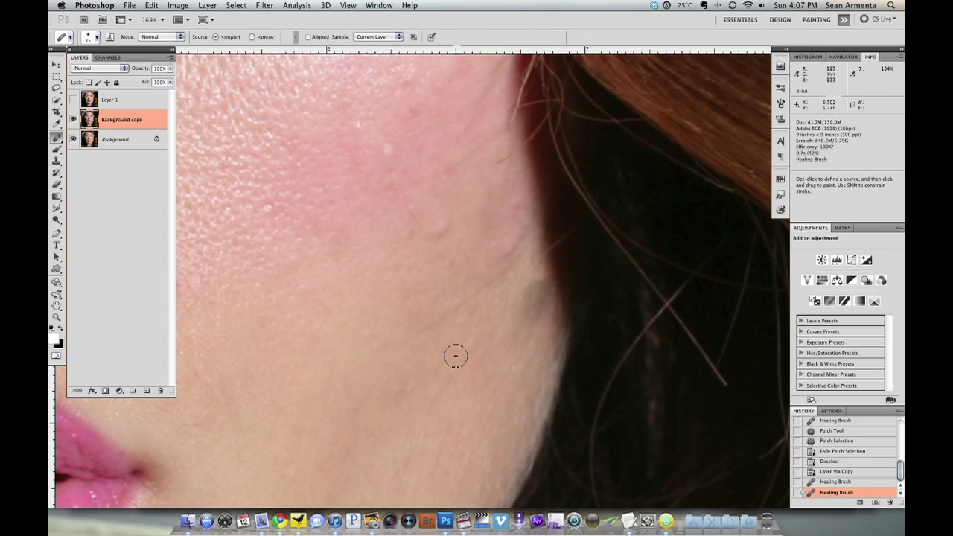
pyautogui.press('super')
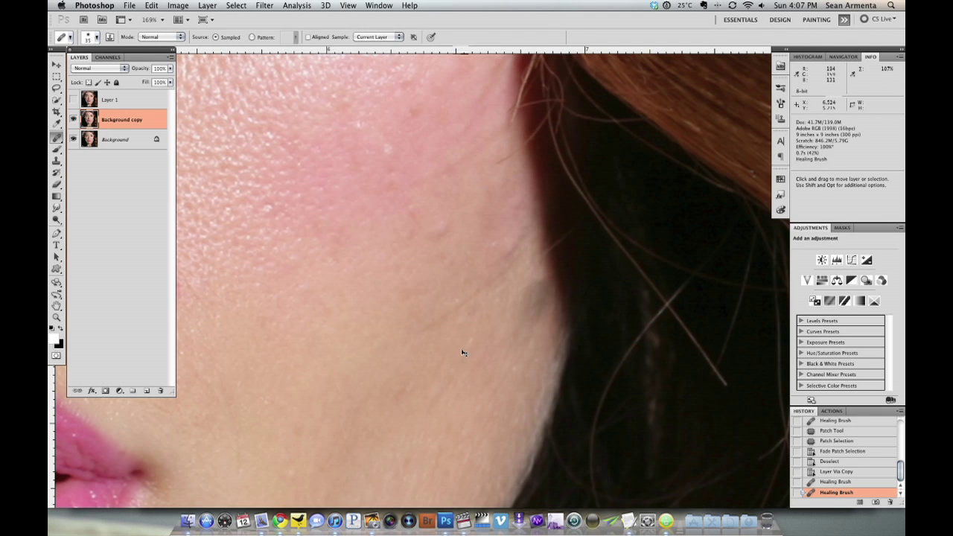
pyautogui.press('super+z')
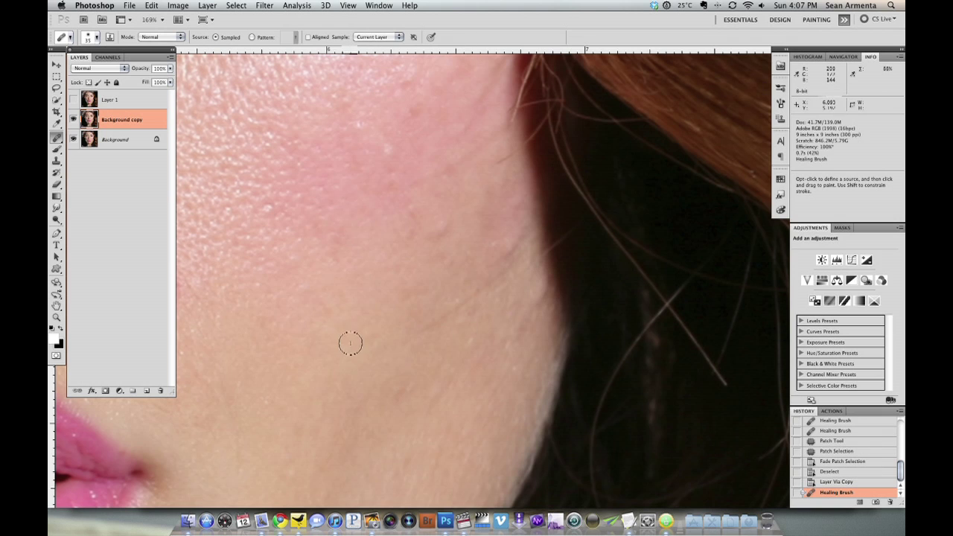
# Step: Draw a rectangular marquee selection on the skin beside the pink lips
pyautogui.hscroll(-15, 224, 379)
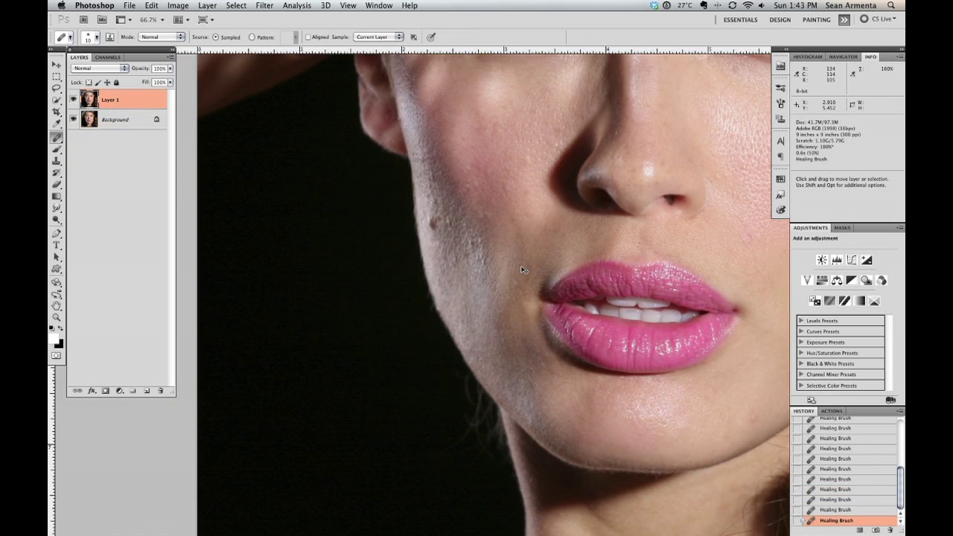
pyautogui.press('super+equal')
pyautogui.press('super+equal')
pyautogui.moveTo(549, 229); pyautogui.dragTo(523, 214)
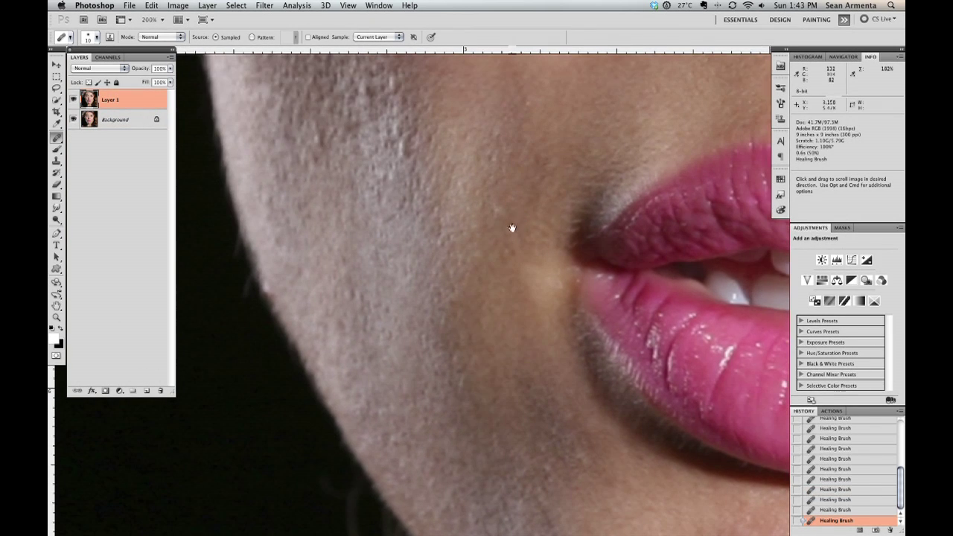
pyautogui.press('m')
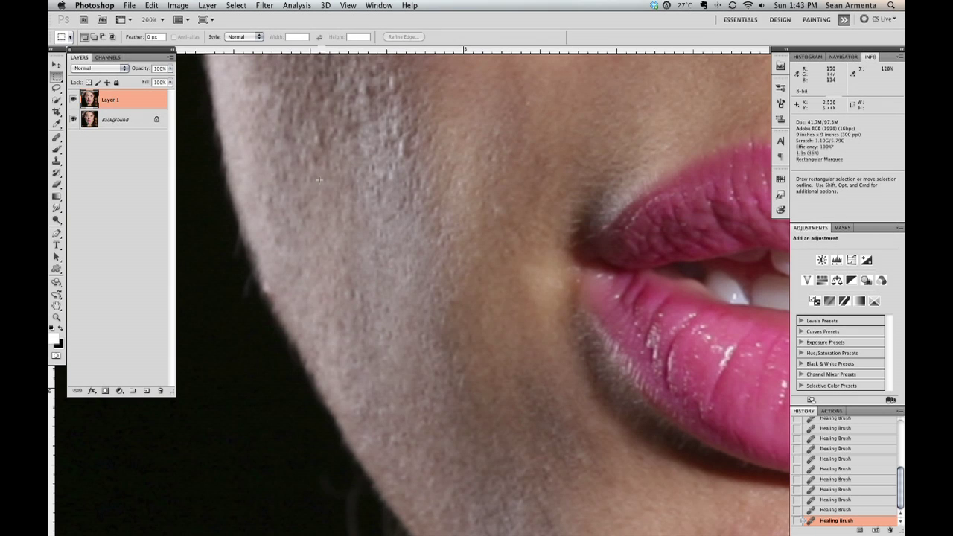
pyautogui.moveTo(512, 357); pyautogui.dragTo(511, 370)
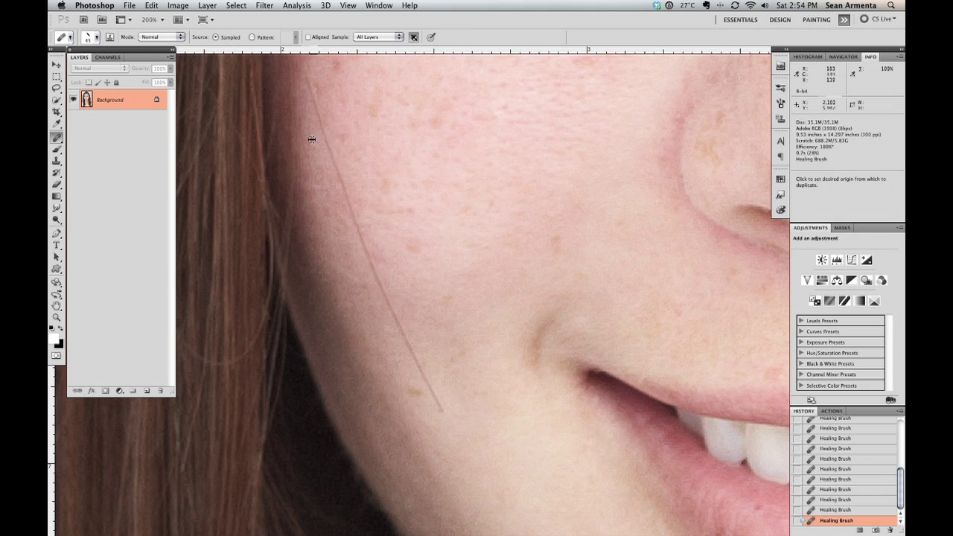
# Step: Heal the long stray hair running down the cheek toward the mouth, sampling the skin beside it from all layers
pyautogui.keyDown('alt'); pyautogui.click(311, 139); pyautogui.keyUp('alt')
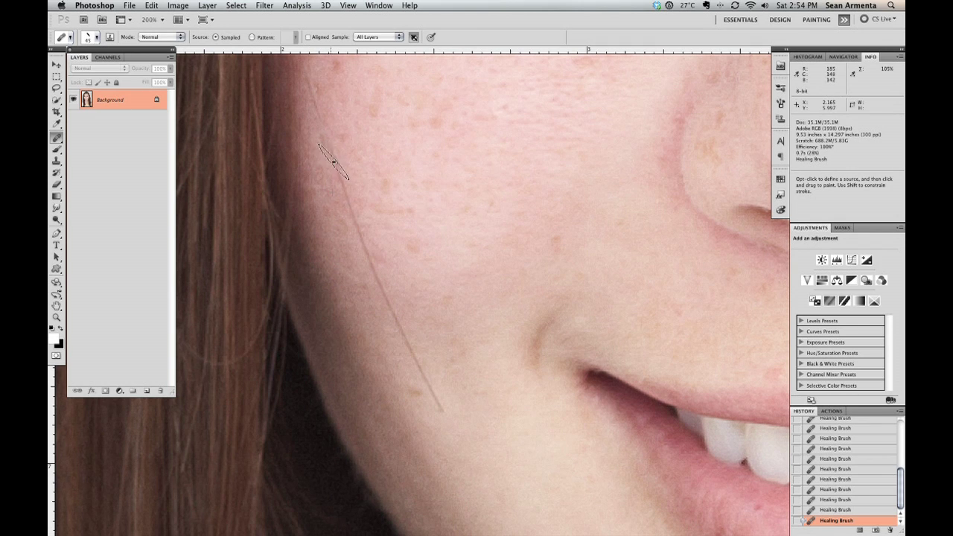
pyautogui.moveTo(356, 250)
pyautogui.mouseDown()
pyautogui.moveTo(387, 284)
pyautogui.moveTo(435, 404)
pyautogui.mouseUp()
pyautogui.moveTo(411, 364); pyautogui.dragTo(421, 324)
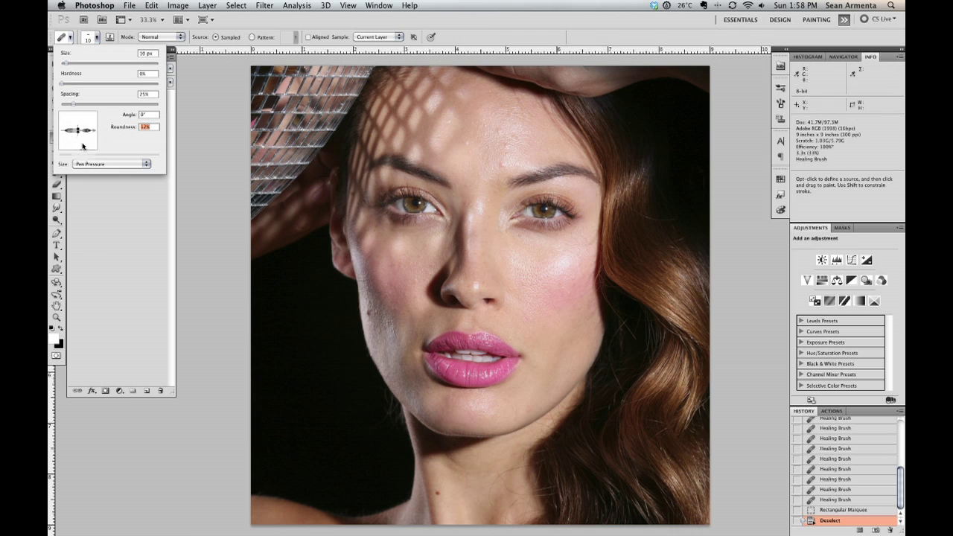
# Step: Rotate the flattened Healing Brush tip to a diagonal angle
pyautogui.moveTo(93, 132)
pyautogui.mouseDown()
pyautogui.moveTo(82, 116)
pyautogui.moveTo(70, 117)
pyautogui.mouseUp()
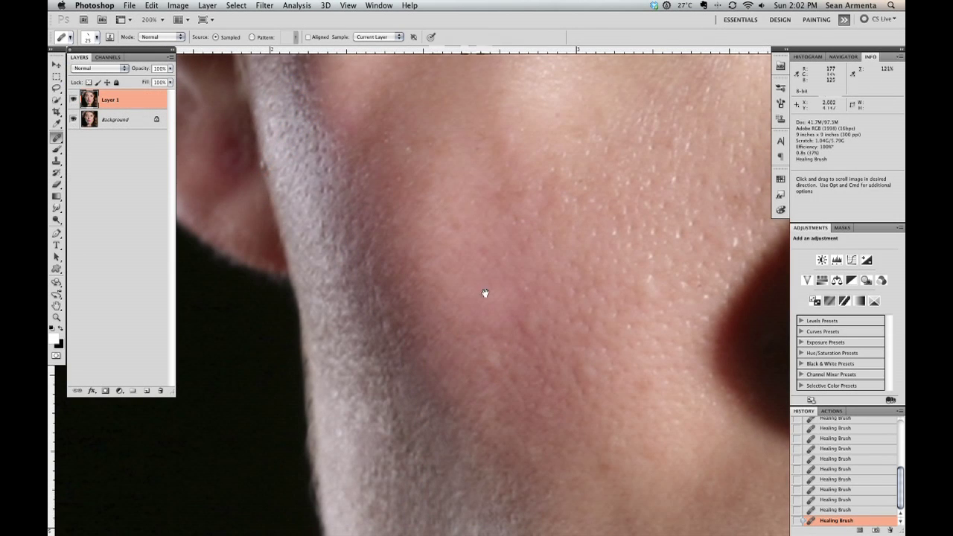
# Step: Heal the light streaks on the temple beside the outer eye corner on Layer 1, sampling adjacent skin
pyautogui.moveTo(282, 137); pyautogui.dragTo(303, 309)
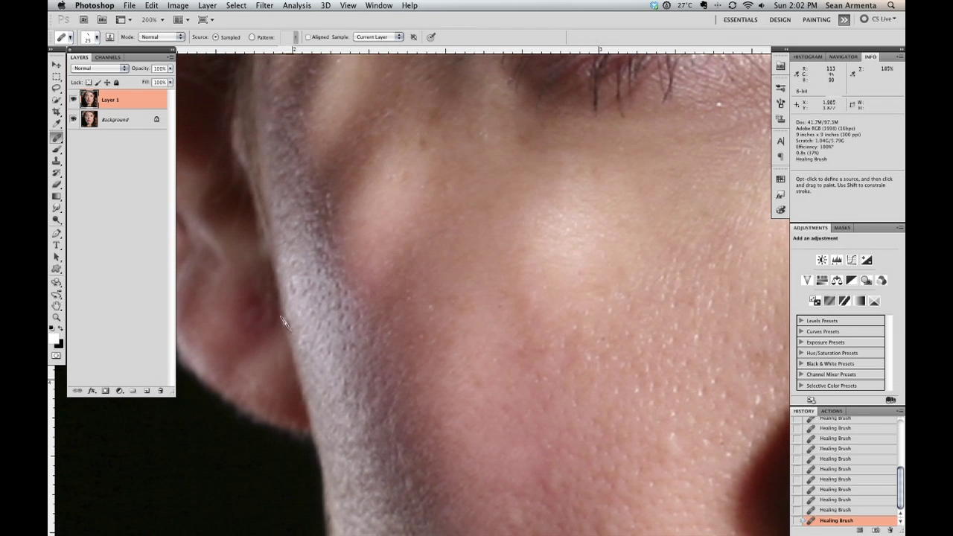
pyautogui.scroll(5, 368, 234)
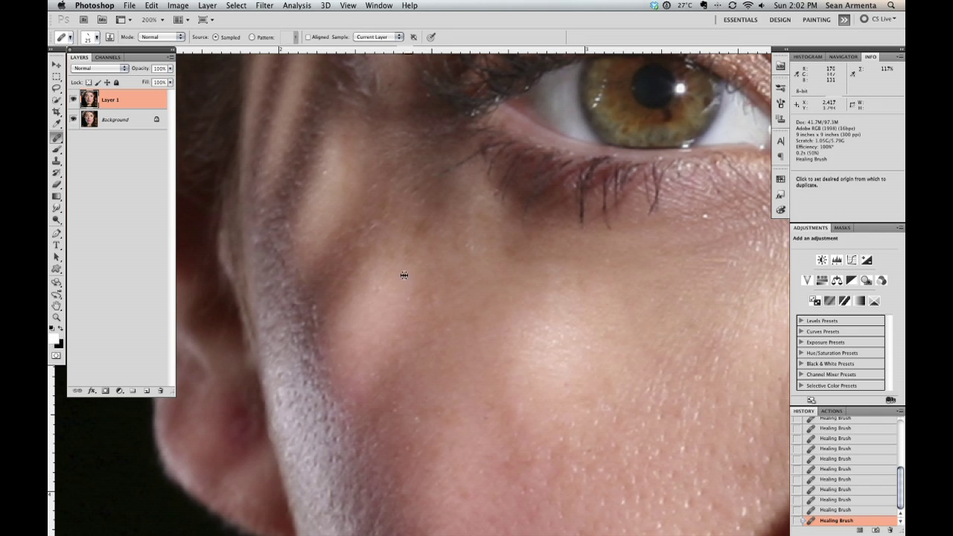
pyautogui.moveTo(469, 270); pyautogui.dragTo(462, 272)
pyautogui.scroll(-6, 461, 271)
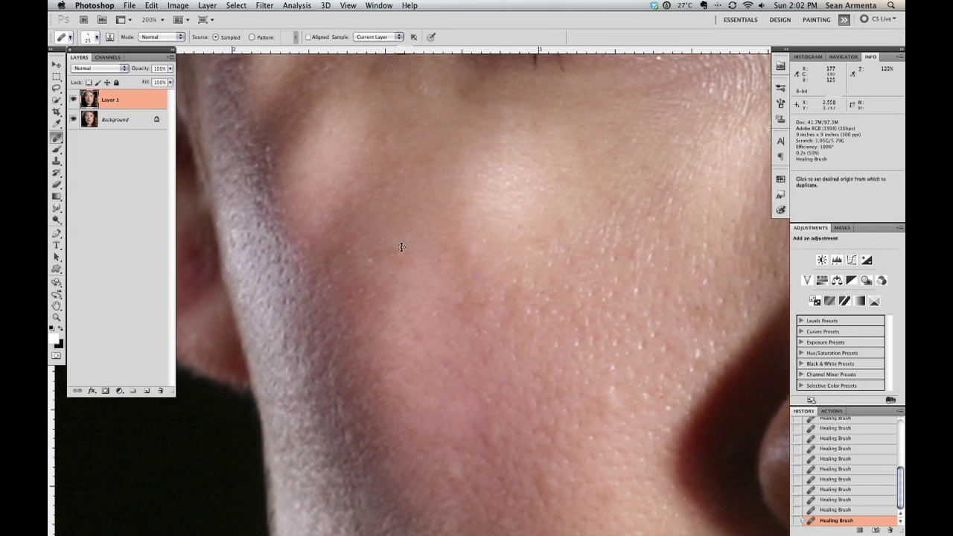
pyautogui.scroll(10, 457, 218)
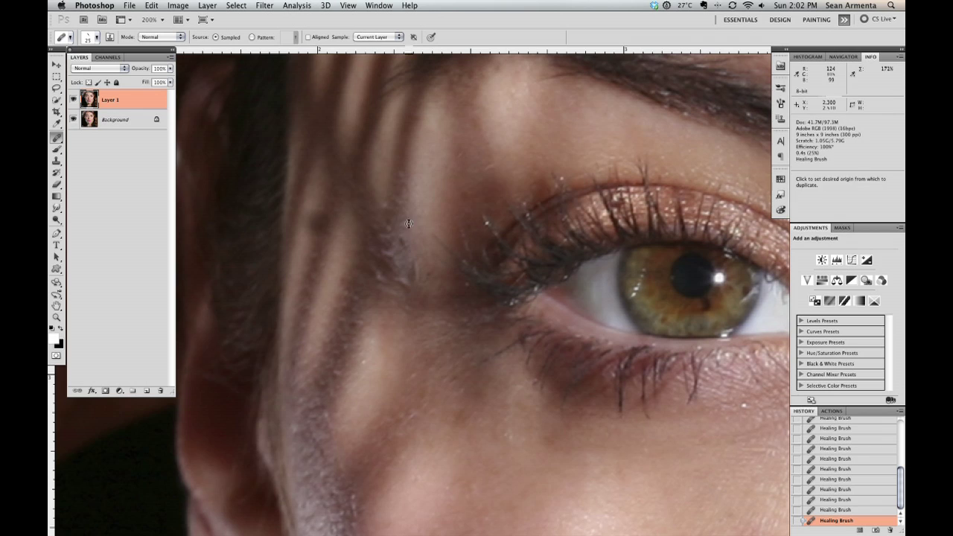
pyautogui.keyDown('alt'); pyautogui.click(408, 223); pyautogui.keyUp('alt')
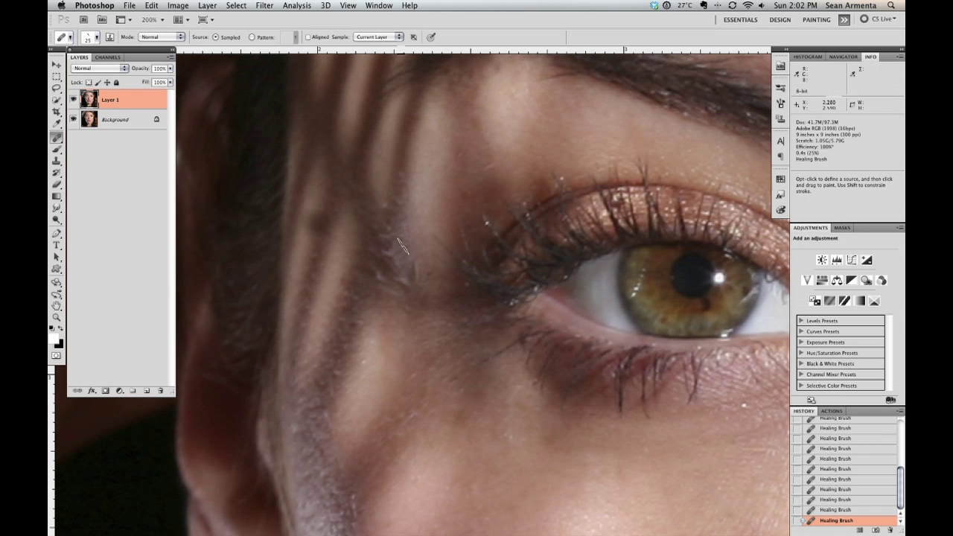
pyautogui.keyDown('alt'); pyautogui.click(364, 277); pyautogui.keyUp('alt')
pyautogui.click(402, 280)
pyautogui.click(408, 282)
# Step: Heal the remaining bright specks in the temple's shadowed skin on Layer 1, resampling close to each spot
pyautogui.keyDown('alt'); pyautogui.click(371, 218); pyautogui.keyUp('alt')
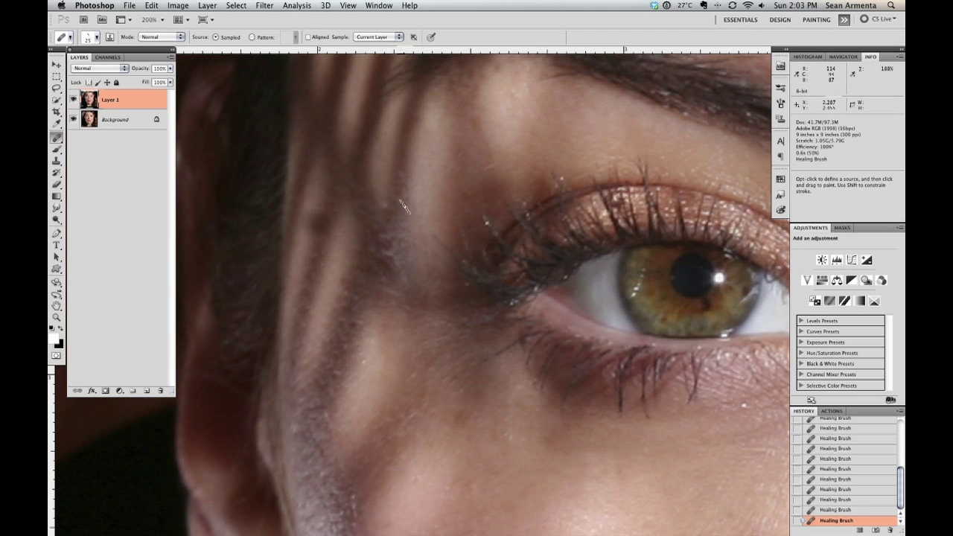
pyautogui.click(390, 231)
pyautogui.keyDown('alt'); pyautogui.click(389, 234); pyautogui.keyUp('alt')
pyautogui.click(385, 232)
pyautogui.keyDown('alt'); pyautogui.click(381, 236); pyautogui.keyUp('alt')
pyautogui.click(375, 237)
pyautogui.keyDown('alt'); pyautogui.click(384, 234); pyautogui.keyUp('alt')
pyautogui.click(374, 265)
pyautogui.keyDown('alt'); pyautogui.click(394, 227); pyautogui.keyUp('alt')
pyautogui.moveTo(399, 199); pyautogui.dragTo(402, 170)
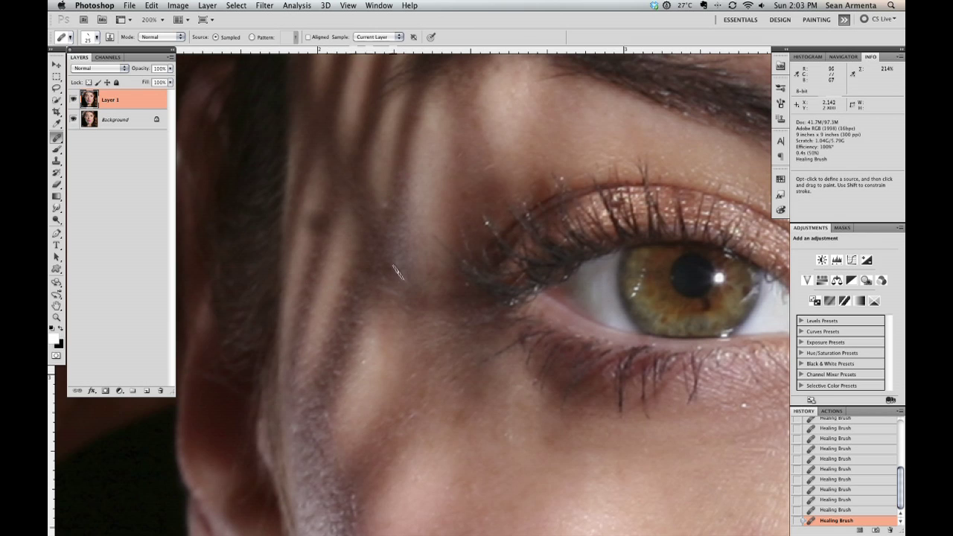
# Step: Heal the small dark specks in the crossed shadows on the forehead near the hairline
pyautogui.moveTo(510, 145); pyautogui.dragTo(460, 213)
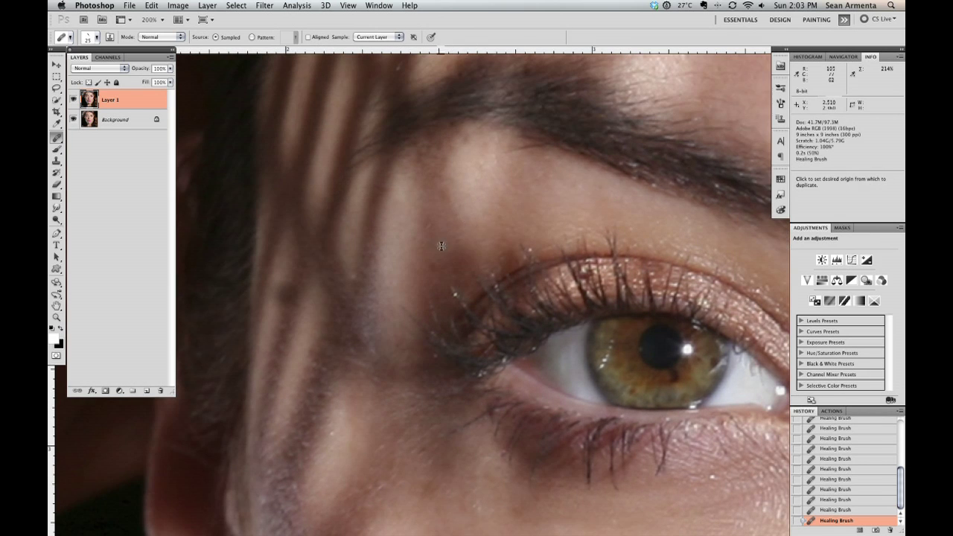
pyautogui.moveTo(469, 194); pyautogui.dragTo(375, 343)
pyautogui.moveTo(418, 178); pyautogui.dragTo(462, 245)
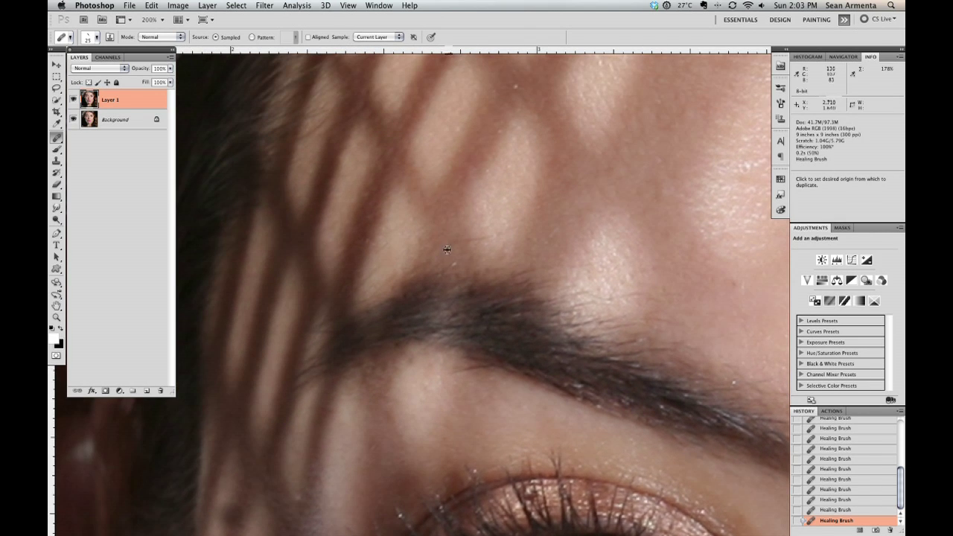
pyautogui.moveTo(566, 174); pyautogui.dragTo(436, 372)
pyautogui.moveTo(431, 194); pyautogui.dragTo(365, 271)
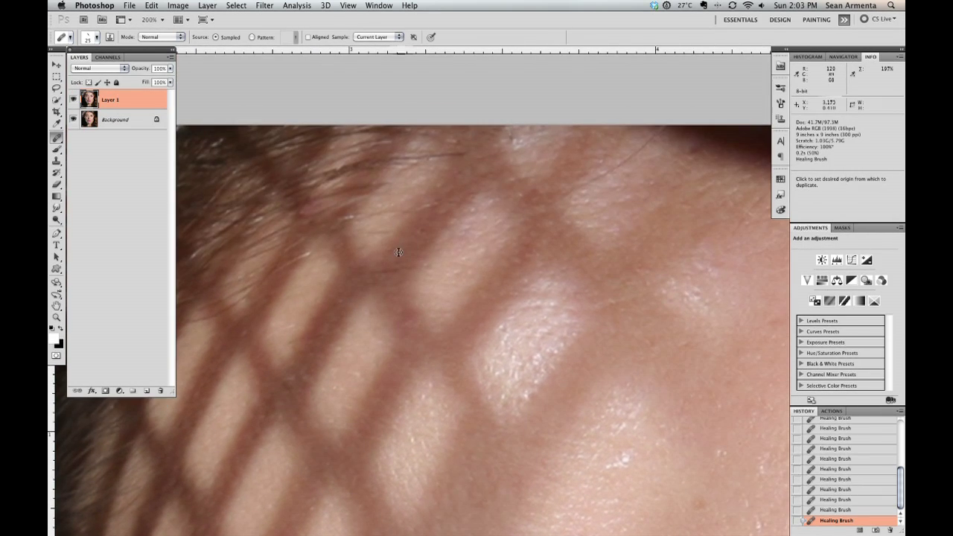
pyautogui.press('alt')
pyautogui.keyDown('alt'); pyautogui.click(398, 248); pyautogui.keyUp('alt')
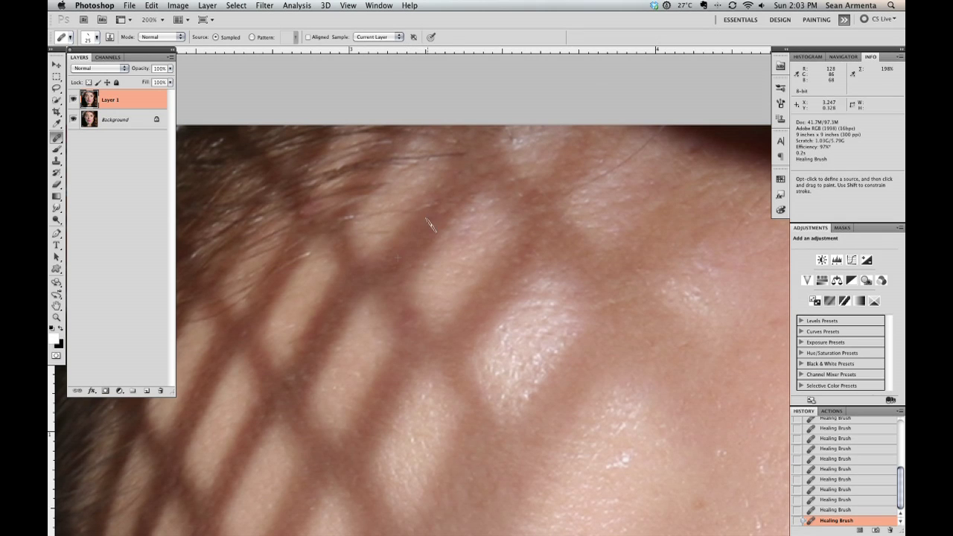
# Step: Heal the thin stray hair crossing the upper forehead toward the image's top edge
pyautogui.moveTo(516, 260); pyautogui.dragTo(490, 254)
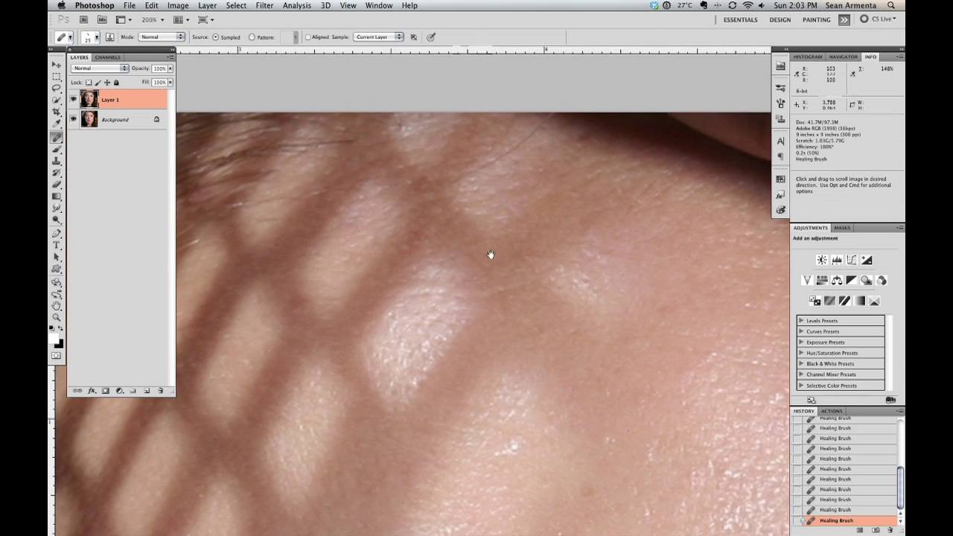
pyautogui.scroll(3, 491, 255)
pyautogui.press('alt')
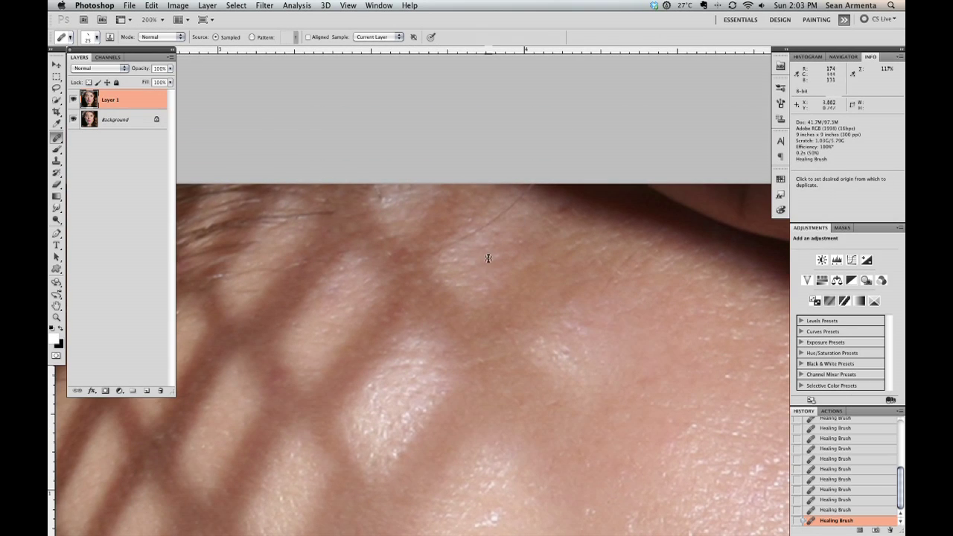
pyautogui.moveTo(442, 246); pyautogui.dragTo(563, 155)
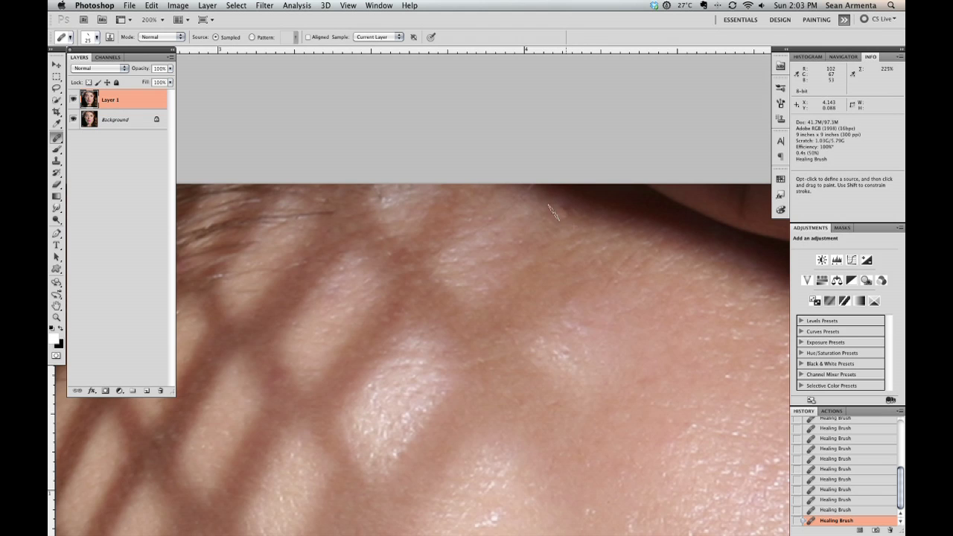
# Step: Heal the isolated bright specks on the forehead between the crossed shadows and the inner eyebrow on Layer 1
pyautogui.hscroll(5, 552, 211)
pyautogui.scroll(-2, 552, 212)
pyautogui.press('alt')
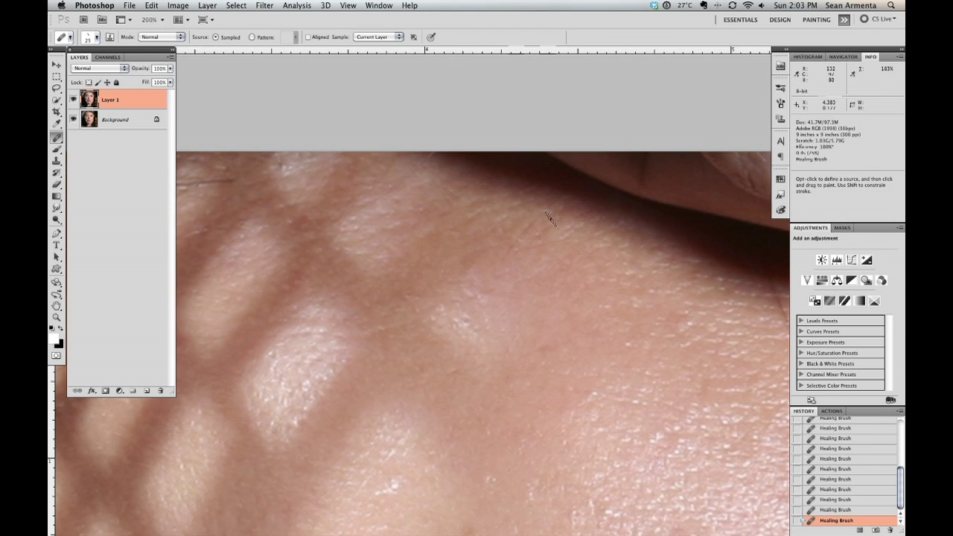
pyautogui.scroll(-3, 529, 217)
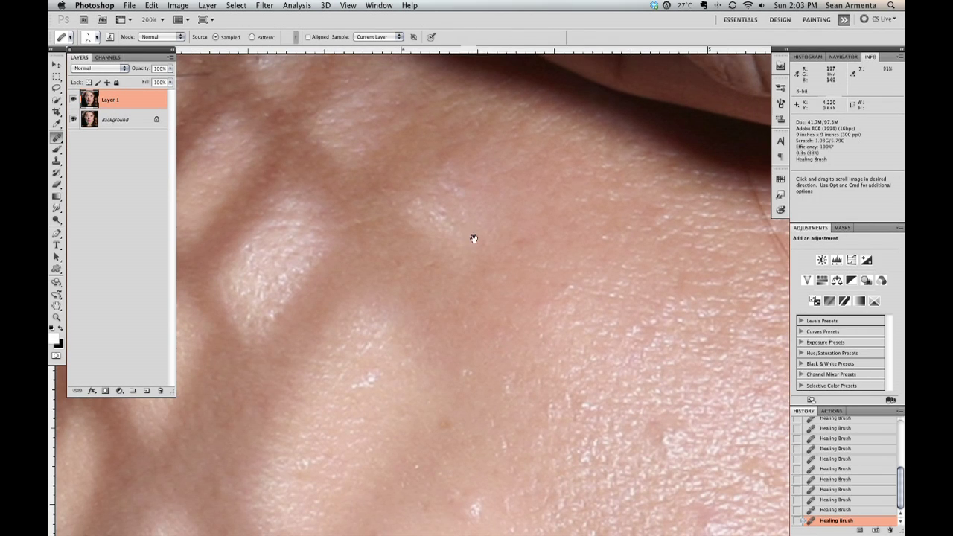
pyautogui.moveTo(517, 238); pyautogui.dragTo(500, 205)
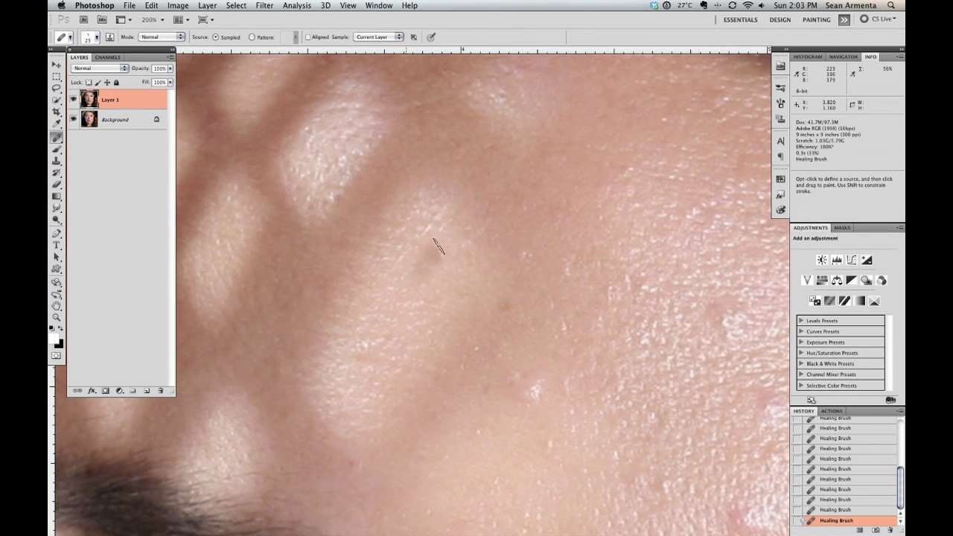
pyautogui.scroll(-3, 437, 249)
pyautogui.scroll(-3, 500, 197)
pyautogui.hscroll(1, 500, 197)
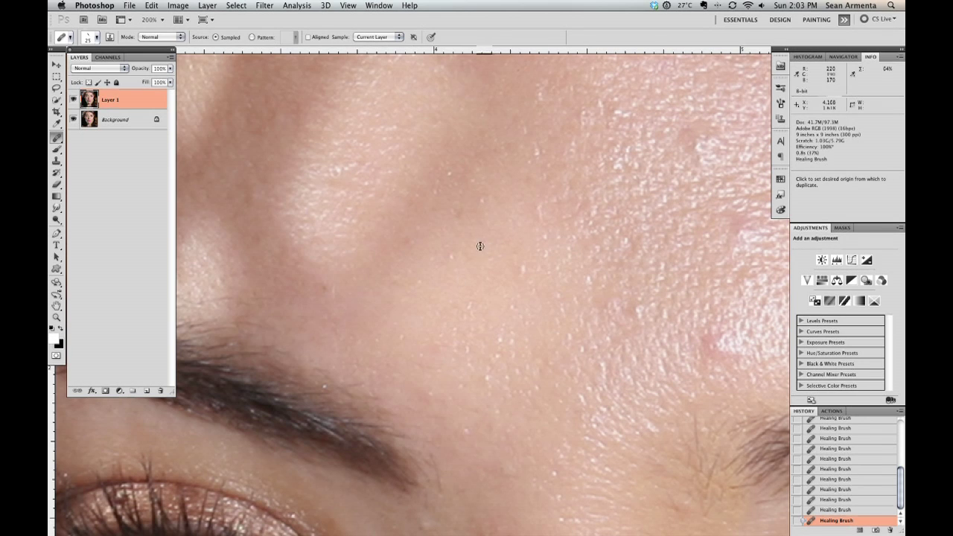
pyautogui.scroll(-2, 493, 216)
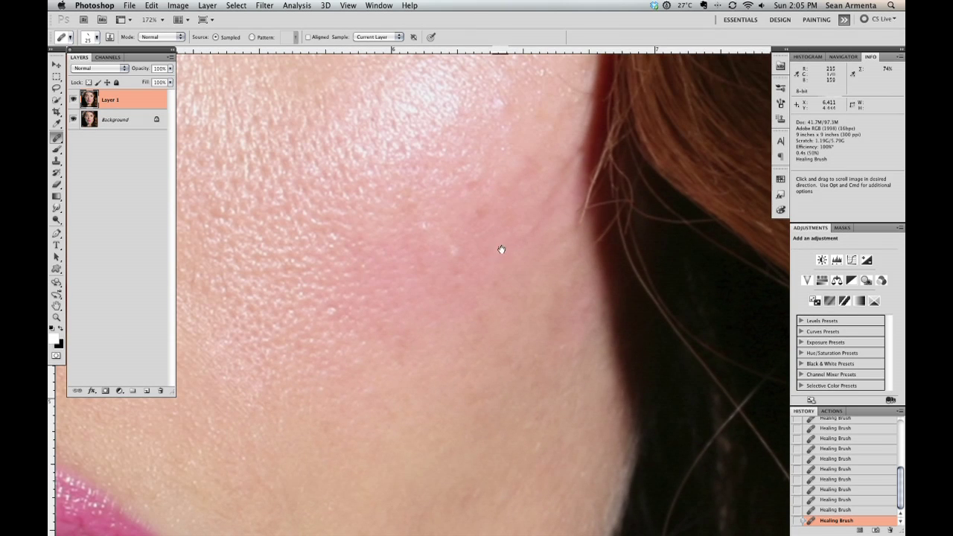
# Step: Heal the curved stray hair on the cheek below the outer eye corner, sampling skin near the face's edge
pyautogui.click(478, 249)
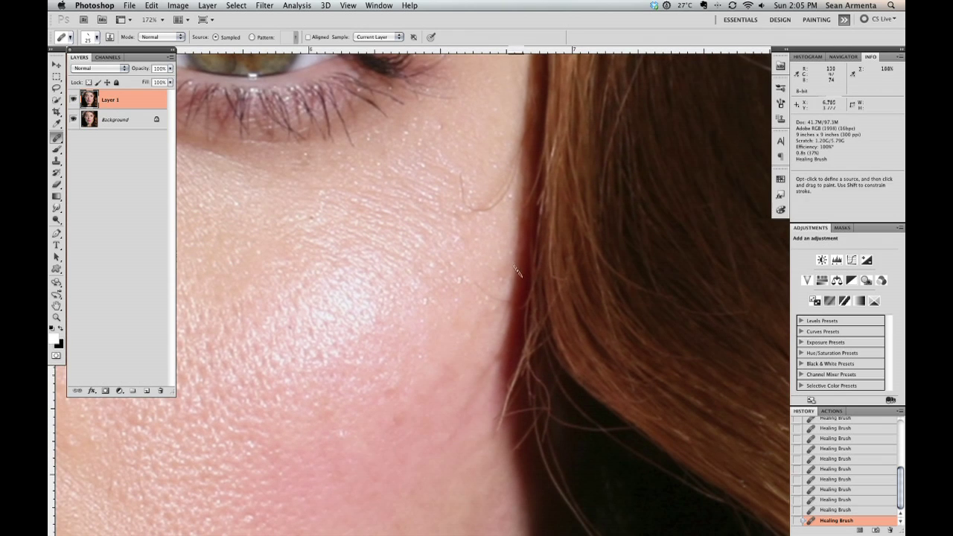
pyautogui.press('alt')
pyautogui.keyDown('alt'); pyautogui.click(518, 226); pyautogui.keyUp('alt')
pyautogui.moveTo(521, 149)
pyautogui.mouseDown()
pyautogui.moveTo(498, 193)
pyautogui.moveTo(475, 210)
pyautogui.moveTo(450, 216)
pyautogui.moveTo(462, 194)
pyautogui.mouseUp()
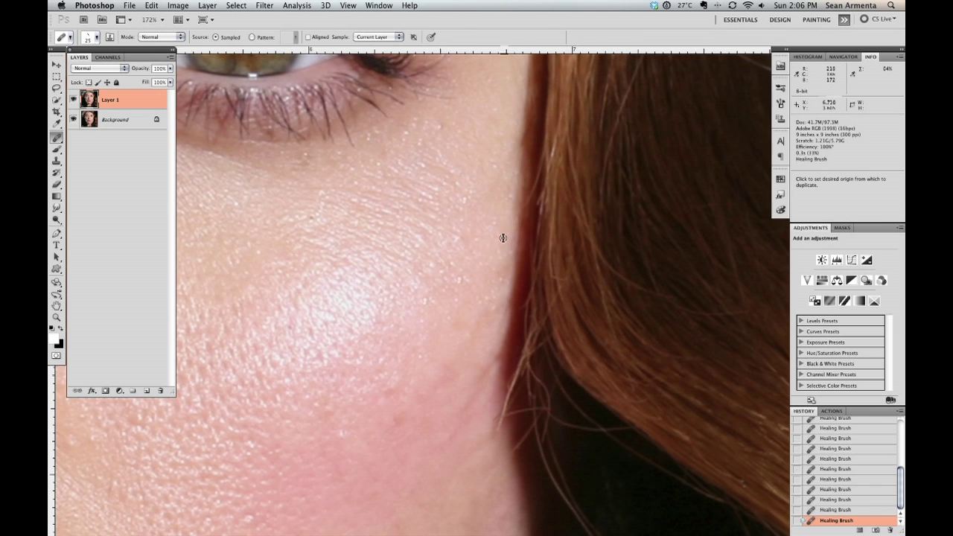
# Step: Outline the reddish area at the cheek's edge beside the hair with the Patch tool and replace it with cleaner skin just below
pyautogui.scroll(2, 414, 381)
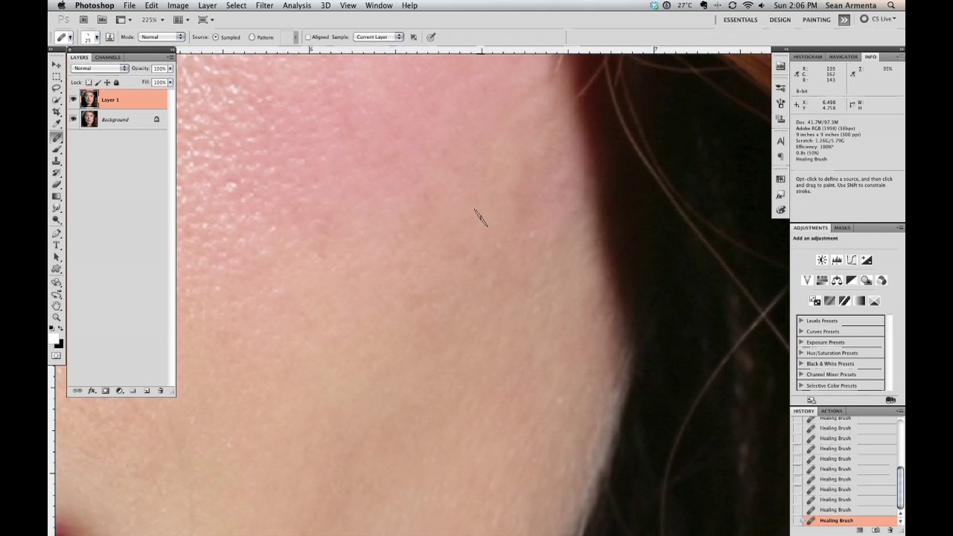
pyautogui.hotkey('shift', 'j')
pyautogui.scroll(2, 513, 205)
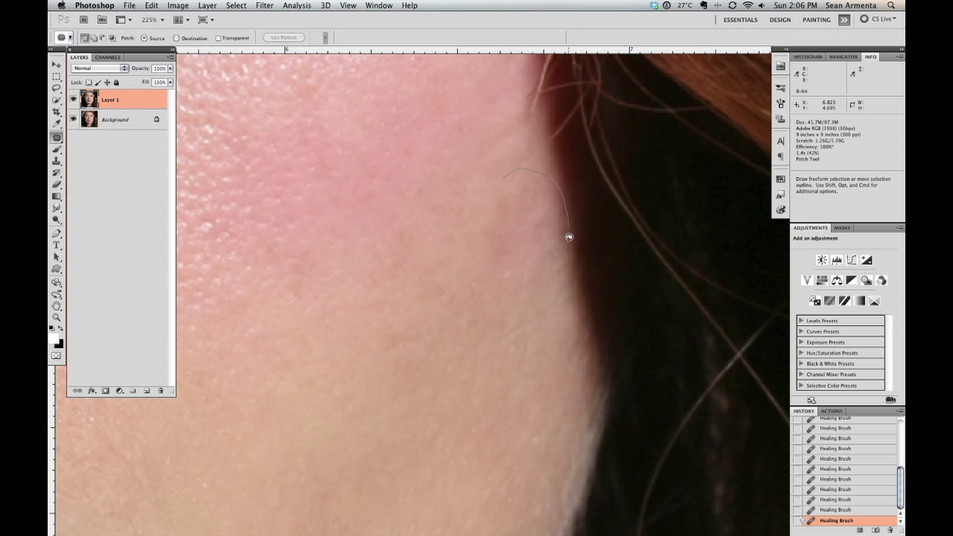
pyautogui.scroll(-4, 476, 216)
pyautogui.moveTo(509, 189)
pyautogui.mouseDown()
pyautogui.moveTo(521, 276)
pyautogui.moveTo(531, 273)
pyautogui.mouseUp()
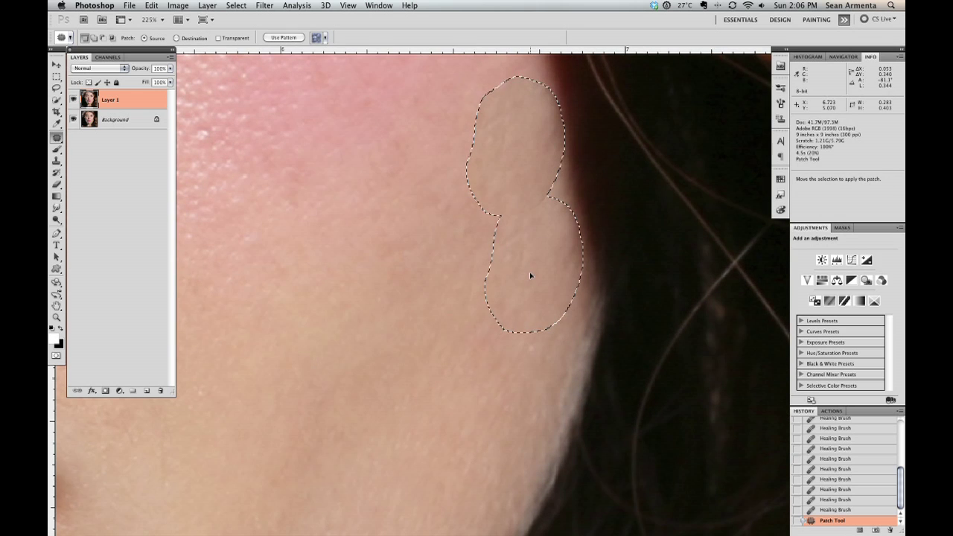
pyautogui.click(469, 260)
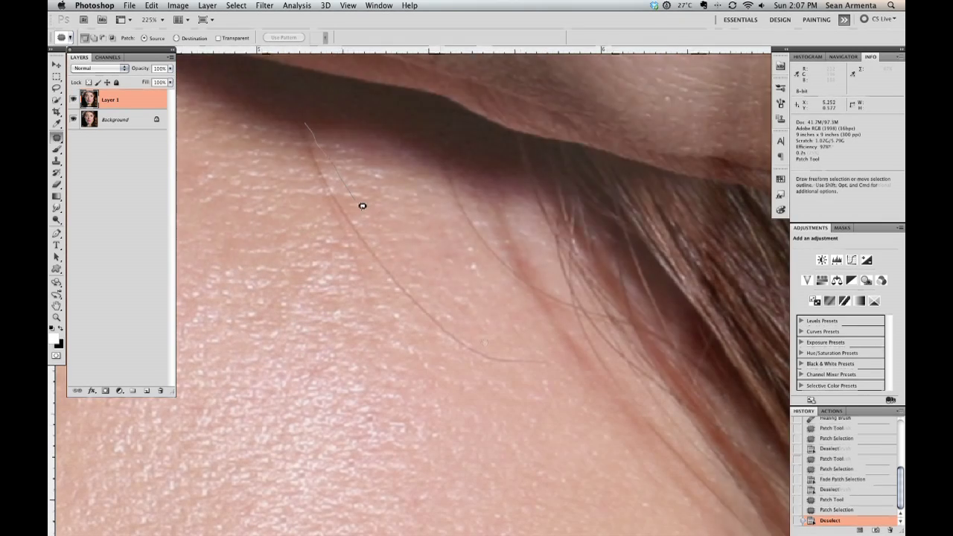
# Step: Outline the long stray hair curving down the forehead with the Patch tool and replace it with nearby clean skin
pyautogui.moveTo(363, 205); pyautogui.dragTo(410, 268)
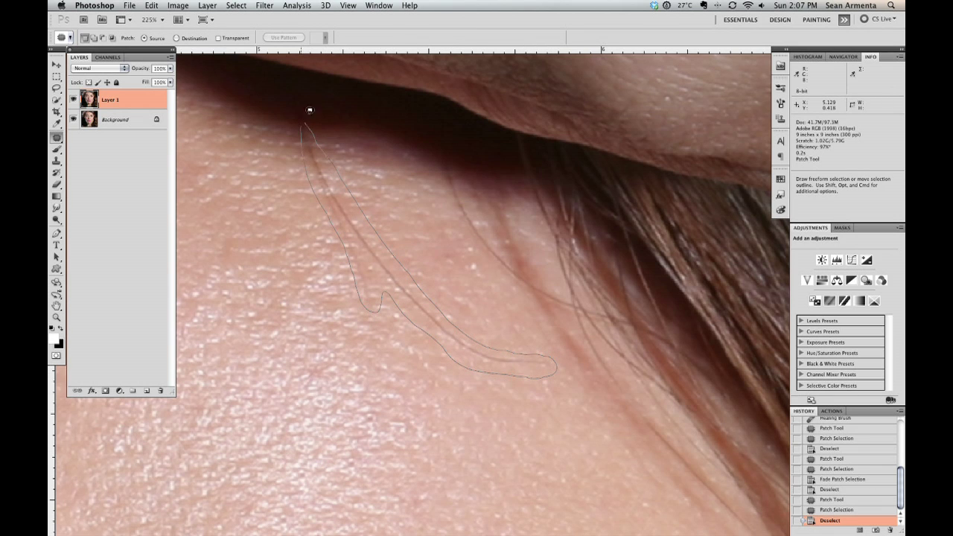
pyautogui.moveTo(309, 110); pyautogui.dragTo(305, 119)
pyautogui.hscroll(-3, 400, 179)
pyautogui.moveTo(413, 238)
pyautogui.mouseDown()
pyautogui.moveTo(355, 244)
pyautogui.moveTo(356, 274)
pyautogui.moveTo(336, 201)
pyautogui.moveTo(319, 228)
pyautogui.moveTo(356, 273)
pyautogui.moveTo(352, 259)
pyautogui.mouseUp()
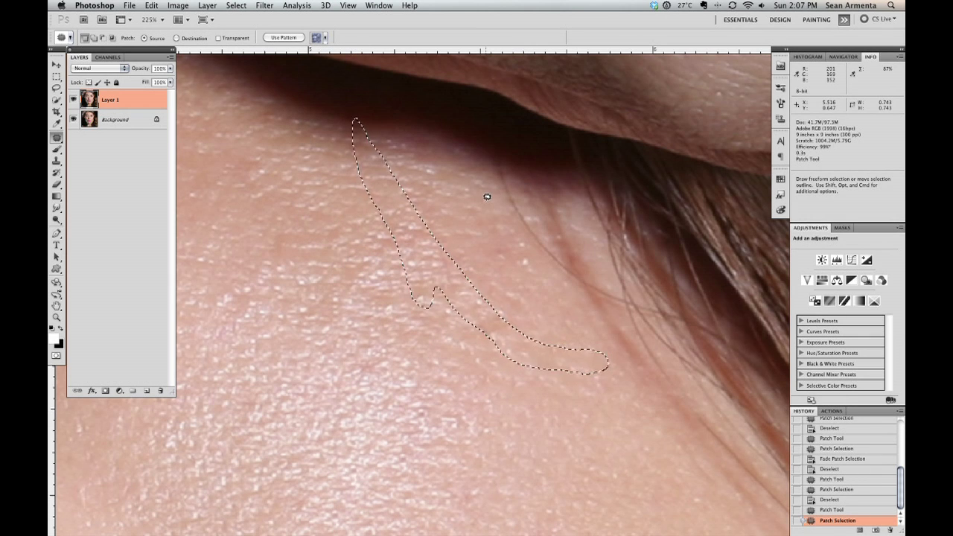
# Step: Fade the forehead patch to 79% opacity while previewing the selected strip
pyautogui.press('super+shift+f')
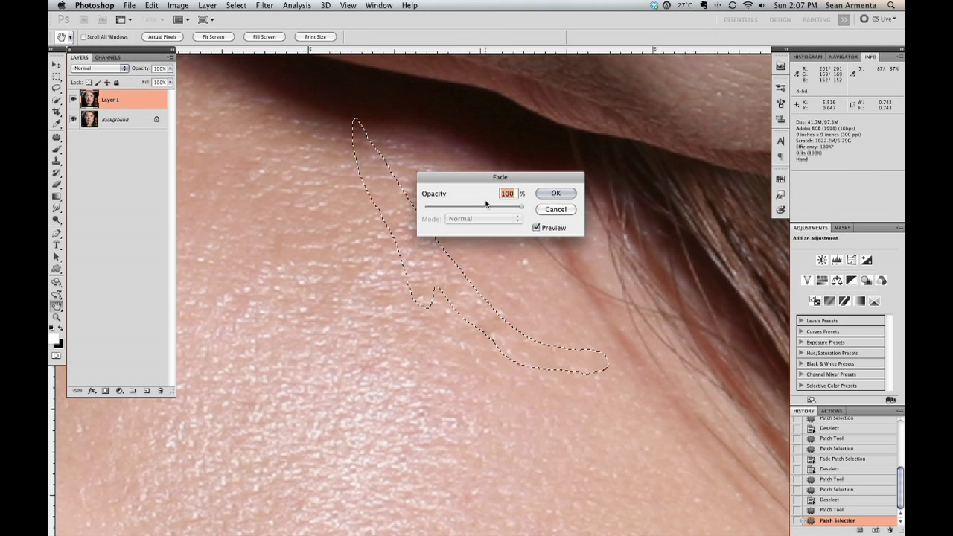
pyautogui.moveTo(471, 158); pyautogui.dragTo(478, 143)
pyautogui.moveTo(541, 172)
pyautogui.mouseDown()
pyautogui.moveTo(458, 181)
pyautogui.moveTo(529, 177)
pyautogui.mouseUp()
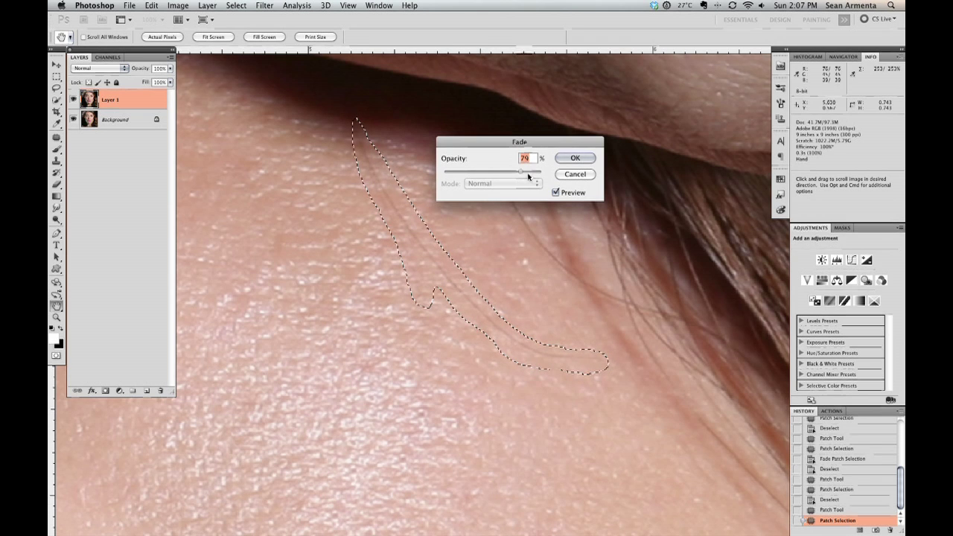
pyautogui.click(568, 158)
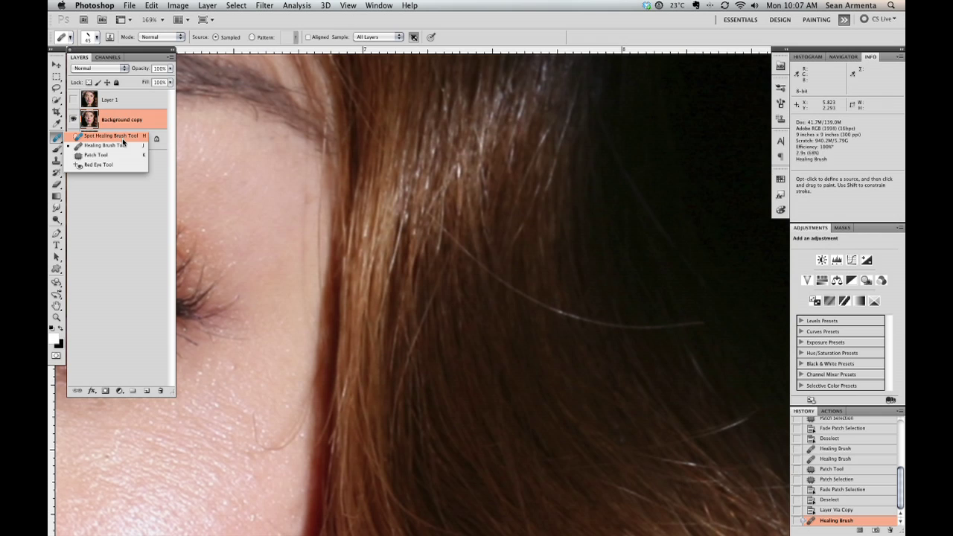
# Step: Remove the stray strands crossing the brown hair with the content-aware Spot Healing Brush on the Background copy layer
pyautogui.click(123, 139)
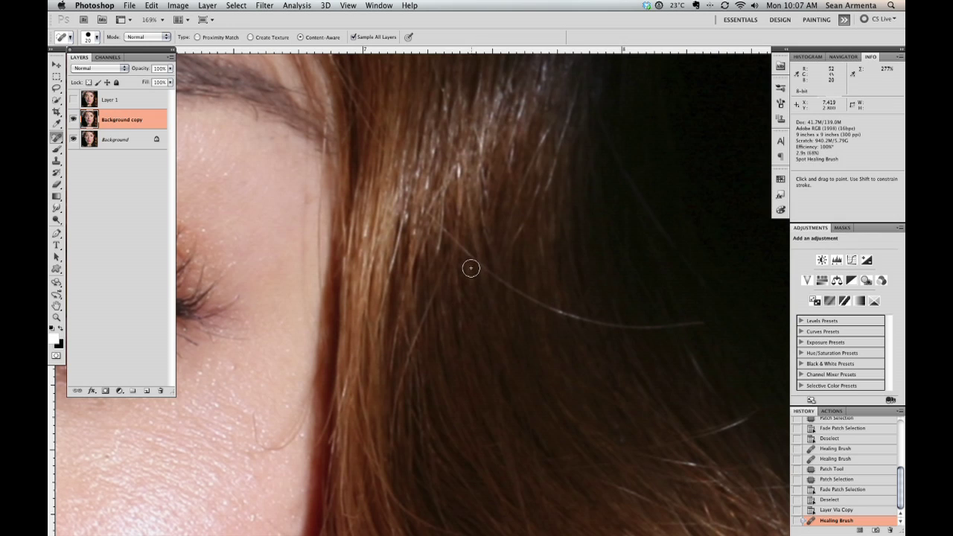
pyautogui.moveTo(465, 251)
pyautogui.mouseDown()
pyautogui.moveTo(581, 316)
pyautogui.moveTo(704, 328)
pyautogui.mouseUp()
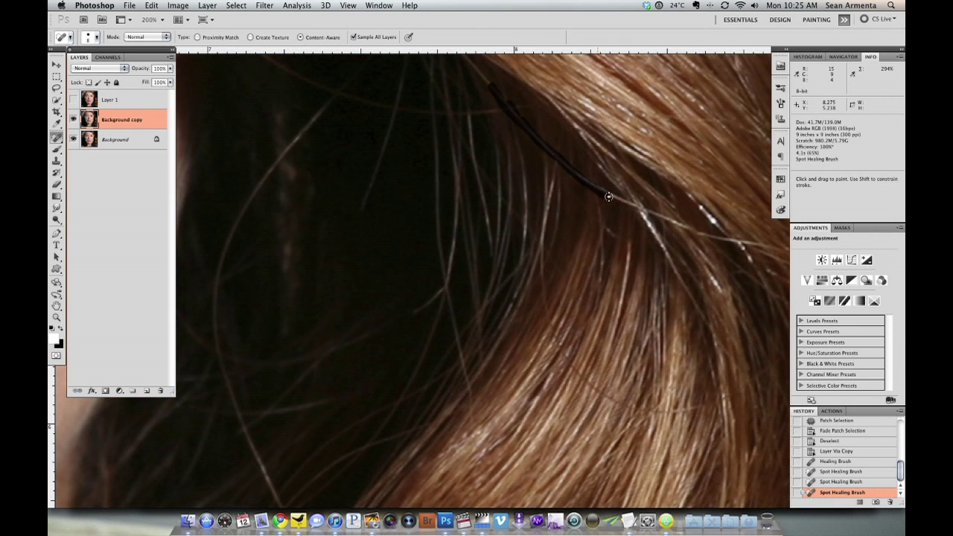
pyautogui.moveTo(633, 203); pyautogui.dragTo(771, 246)
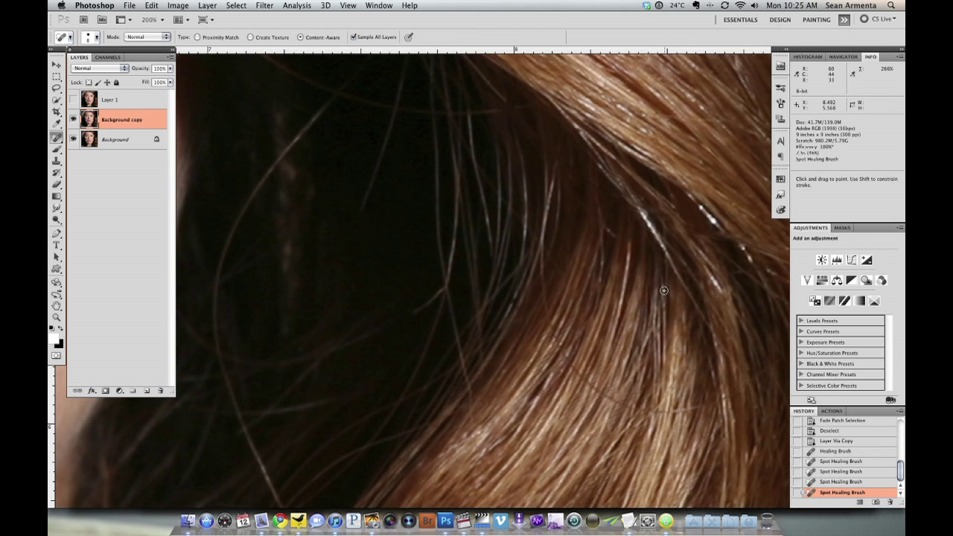
pyautogui.scroll(-3, 558, 223)
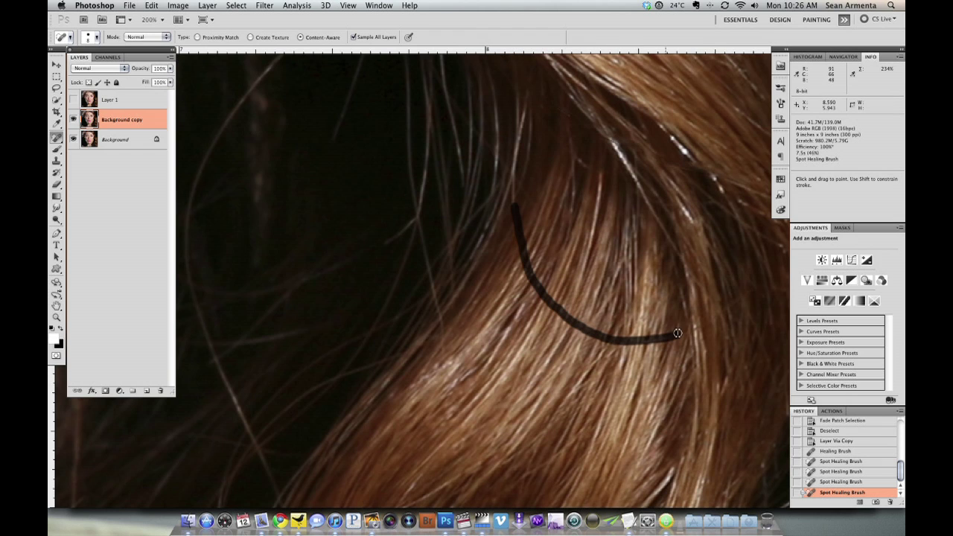
pyautogui.moveTo(677, 333); pyautogui.dragTo(724, 311)
# Step: Paint out the long looping strand in the dark gap between the jaw and the lit hair
pyautogui.hscroll(-5, 781, 255)
pyautogui.moveTo(328, 166); pyautogui.dragTo(359, 258)
pyautogui.moveTo(394, 331); pyautogui.dragTo(411, 375)
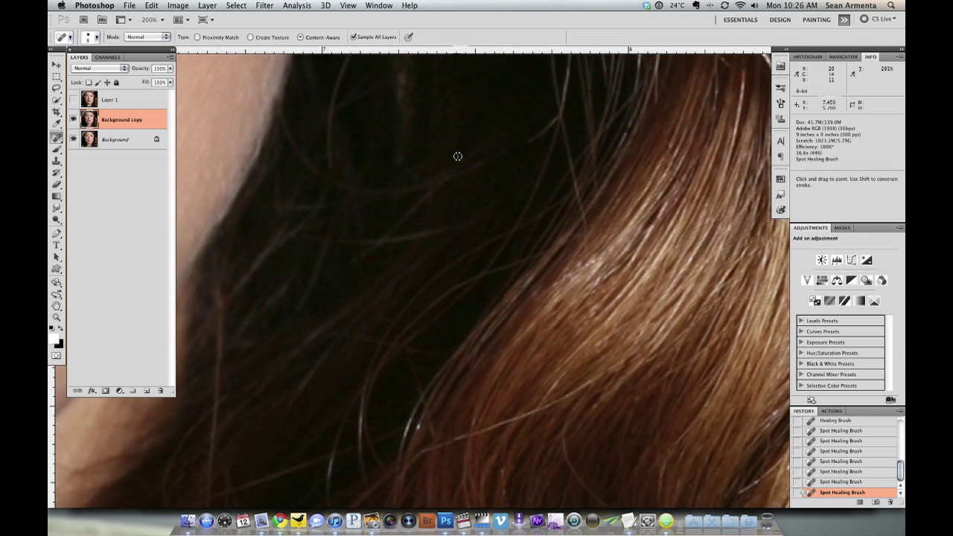
pyautogui.hscroll(-4, 359, 287)
pyautogui.scroll(-4, 360, 288)
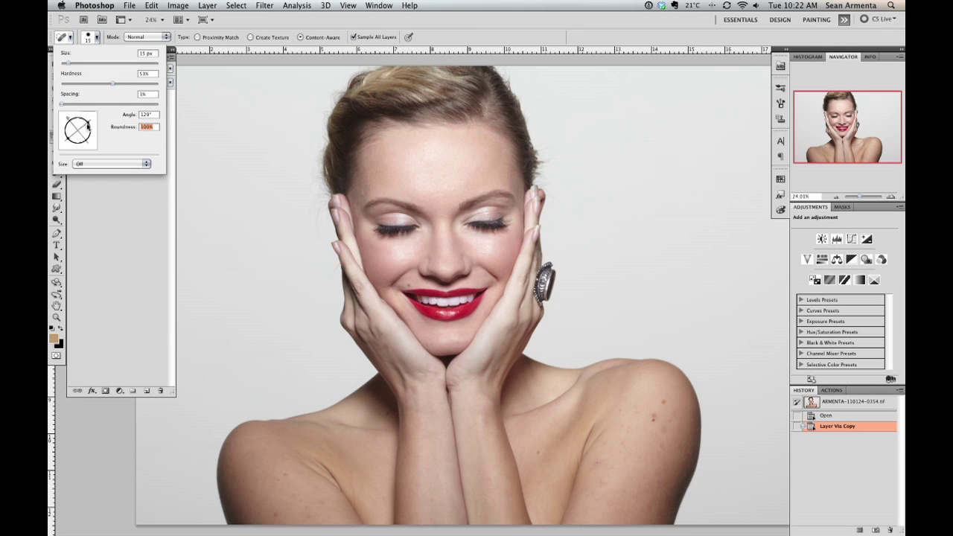
# Step: Flatten the Spot Healing Brush tip into a slim slanted ellipse and heal the red and brown blemishes on the shoulder
pyautogui.moveTo(88, 125); pyautogui.dragTo(84, 130)
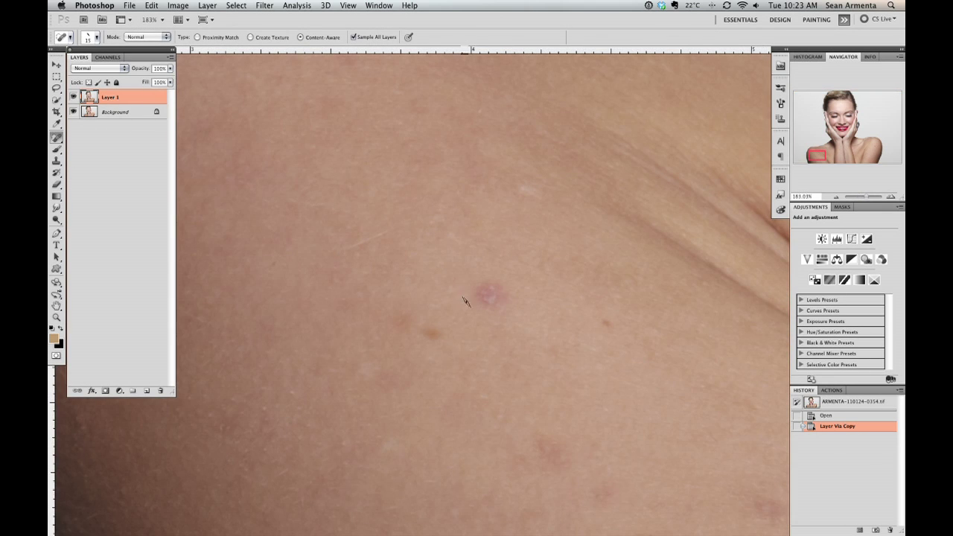
pyautogui.click(488, 290)
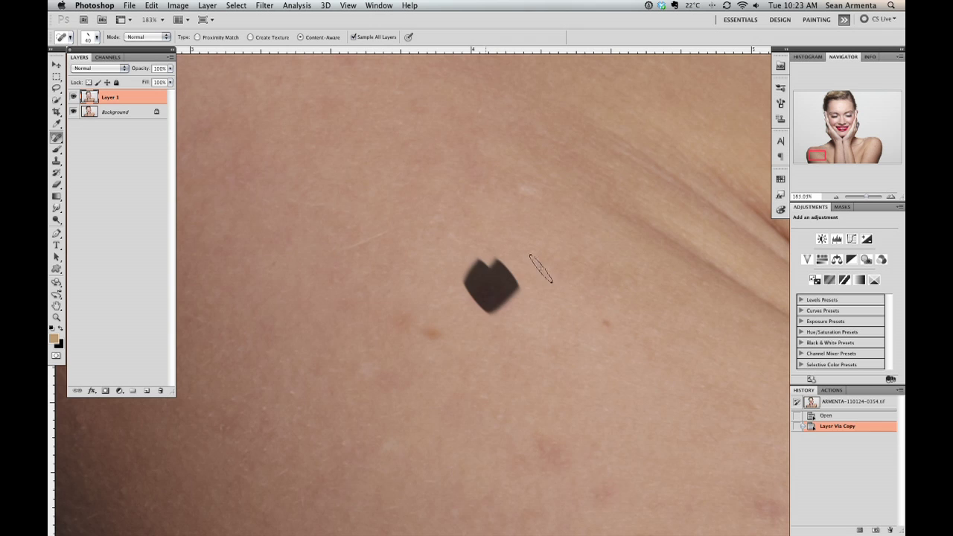
pyautogui.click(433, 328)
pyautogui.click(606, 320)
pyautogui.scroll(-3, 558, 183)
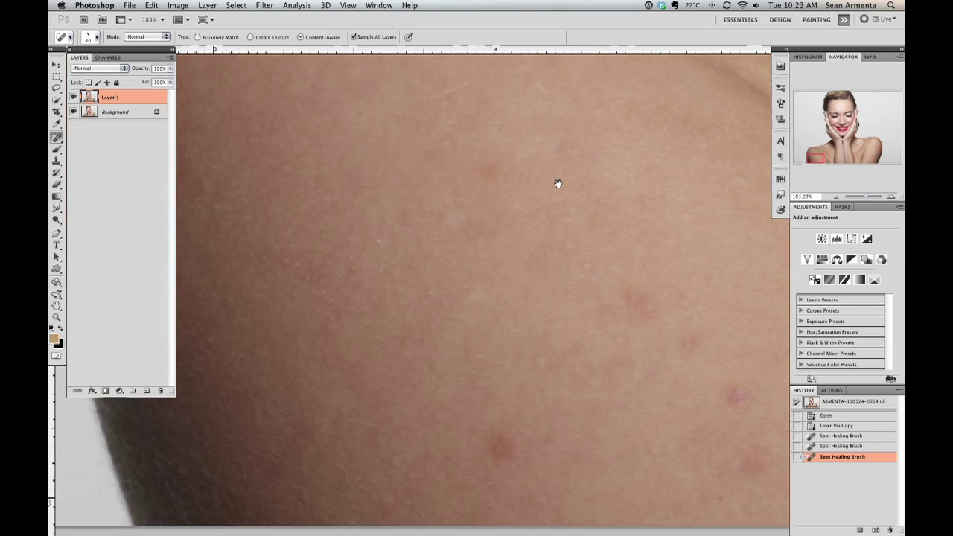
pyautogui.click(659, 256)
pyautogui.click(519, 404)
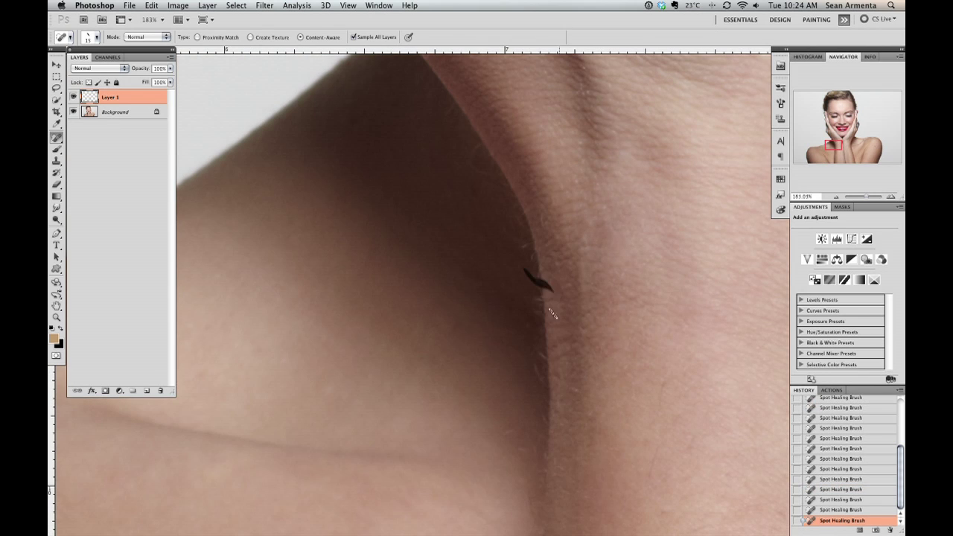
# Step: Remove the fine hairs along the wrist's edge against the shadowed neck with short healing strokes
pyautogui.moveTo(526, 273); pyautogui.dragTo(549, 289)
pyautogui.click(539, 355)
pyautogui.moveTo(538, 366); pyautogui.dragTo(552, 390)
pyautogui.moveTo(523, 246)
pyautogui.mouseDown()
pyautogui.moveTo(543, 250)
pyautogui.moveTo(542, 288)
pyautogui.mouseUp()
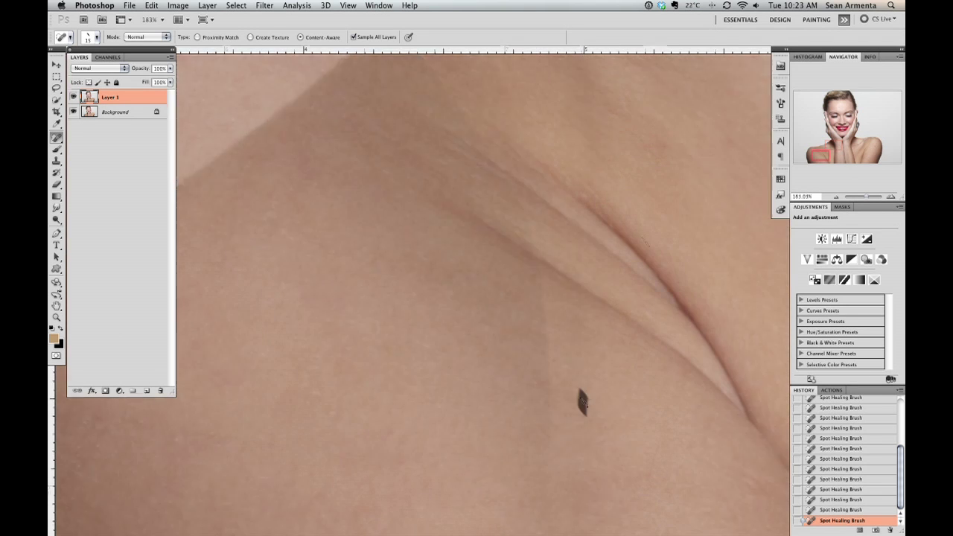
# Step: Heal the small marks on the shoulder skin around and below the collarbone creases on Layer 1
pyautogui.moveTo(577, 396)
pyautogui.mouseDown()
pyautogui.moveTo(535, 370)
pyautogui.moveTo(536, 381)
pyautogui.mouseUp()
pyautogui.click(536, 381)
pyautogui.click(709, 432)
pyautogui.scroll(-5, 653, 412)
pyautogui.hscroll(3, 653, 412)
pyautogui.moveTo(602, 274); pyautogui.dragTo(631, 295)
pyautogui.scroll(-3, 447, 320)
pyautogui.hscroll(-5, 446, 320)
pyautogui.moveTo(485, 274); pyautogui.dragTo(530, 235)
pyautogui.moveTo(533, 295); pyautogui.dragTo(588, 298)
# Step: Heal the remaining fine marks higher on the shoulder toward its upper edge
pyautogui.scroll(5, 541, 216)
pyautogui.hscroll(-2, 541, 217)
pyautogui.scroll(8, 541, 217)
pyautogui.hscroll(-2, 541, 217)
pyautogui.moveTo(462, 271); pyautogui.dragTo(488, 264)
pyautogui.moveTo(531, 323); pyautogui.dragTo(529, 333)
pyautogui.scroll(8, 563, 315)
pyautogui.hscroll(6, 564, 315)
pyautogui.moveTo(399, 314); pyautogui.dragTo(517, 311)
pyautogui.moveTo(313, 370)
pyautogui.mouseDown()
pyautogui.moveTo(337, 324)
pyautogui.moveTo(381, 319)
pyautogui.mouseUp()
pyautogui.moveTo(441, 283); pyautogui.dragTo(463, 272)
pyautogui.scroll(5, 534, 327)
pyautogui.hscroll(6, 534, 328)
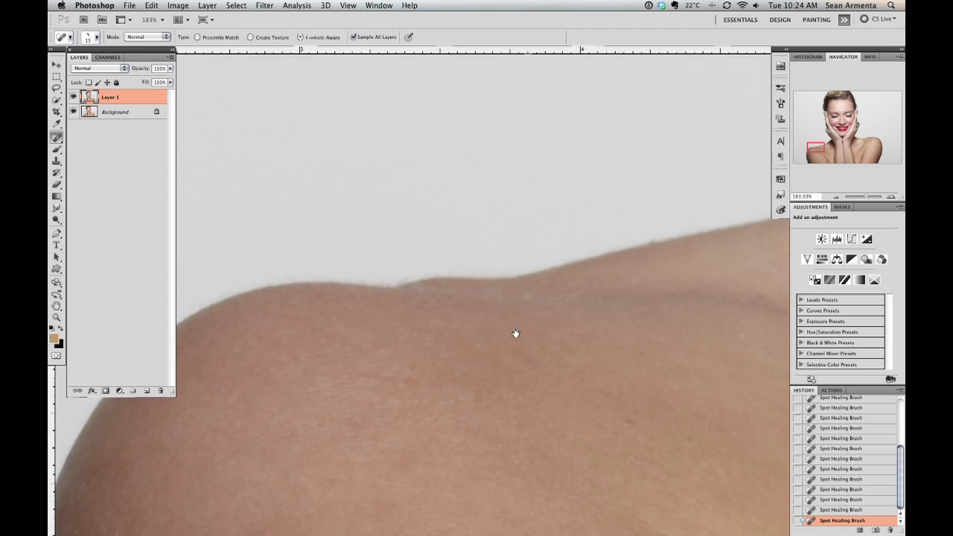
pyautogui.scroll(-5, 625, 365)
pyautogui.hscroll(6, 625, 365)
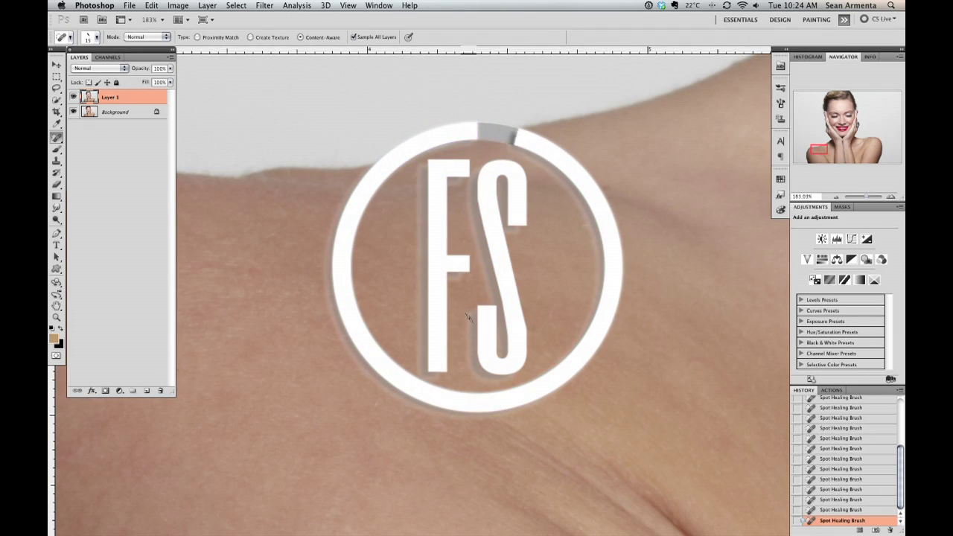